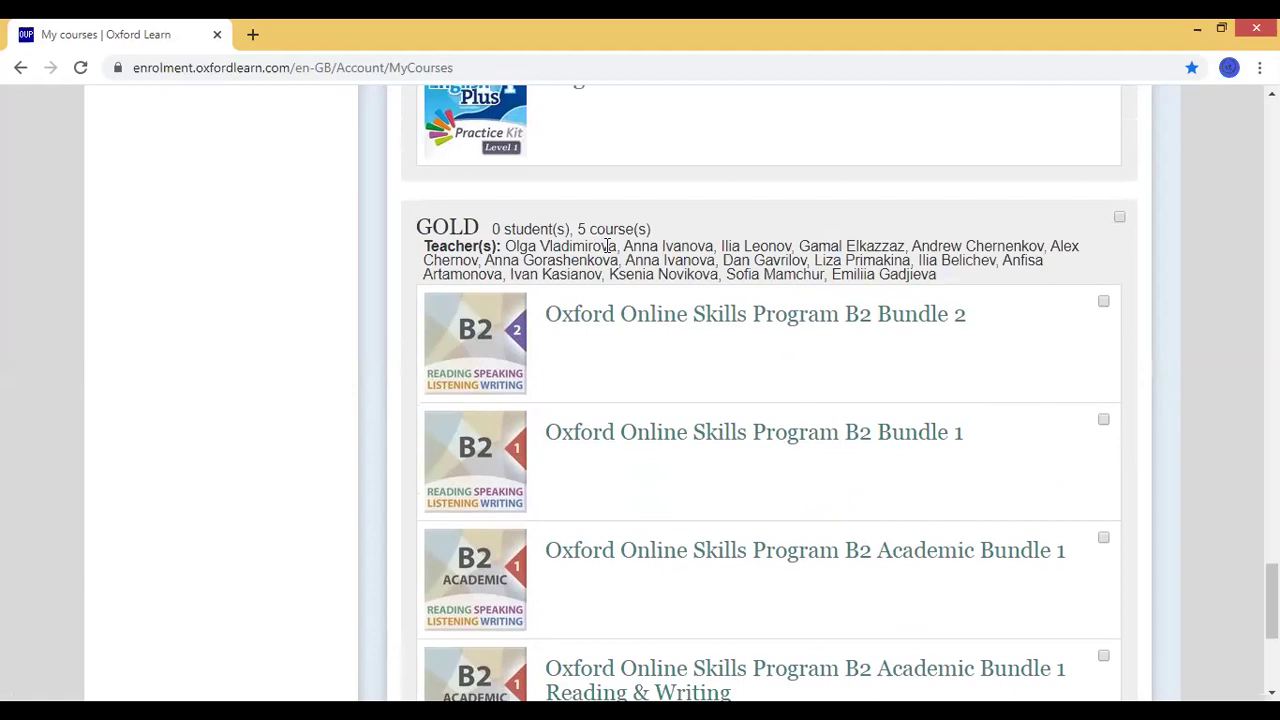
Open the Oxford Online Skills Program B2 Academic Bundle 1 Reading & Writing course in the GOLD group and go to its content.
{"action": "scroll", "coordinate": [607, 248], "scroll_direction": "down", "scroll_amount": 2}
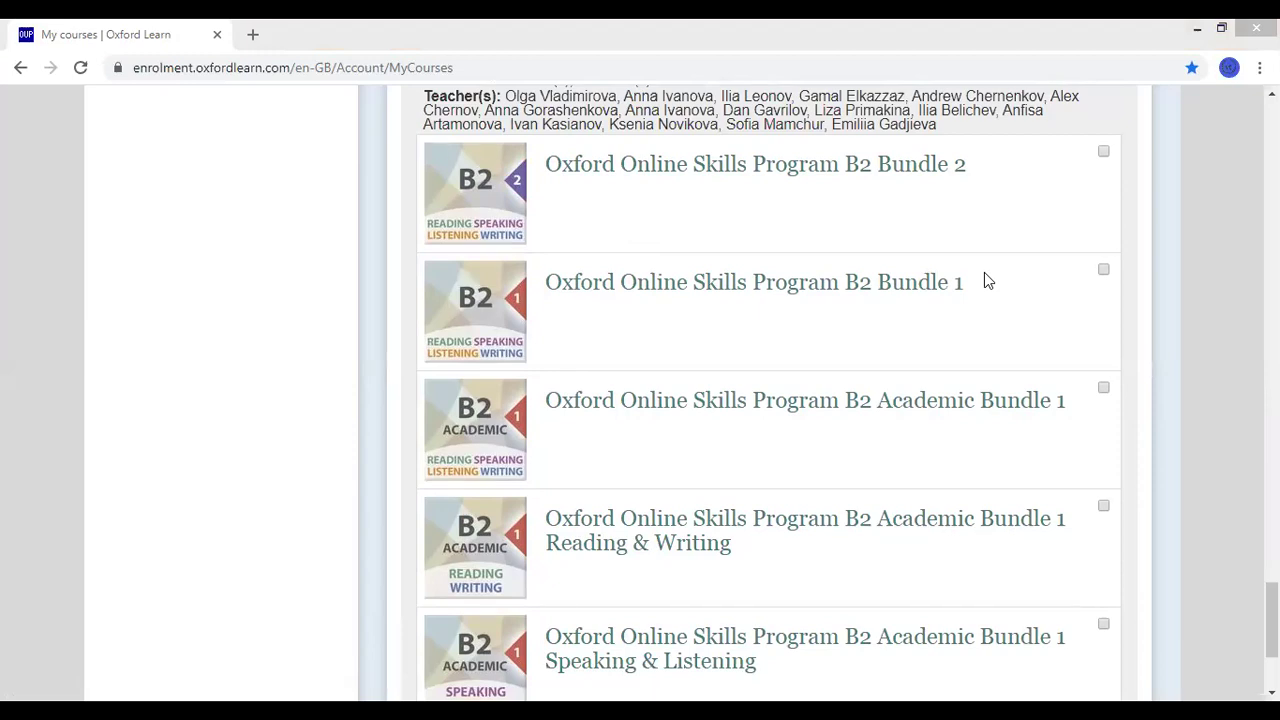
{"action": "left_click", "coordinate": [633, 546]}
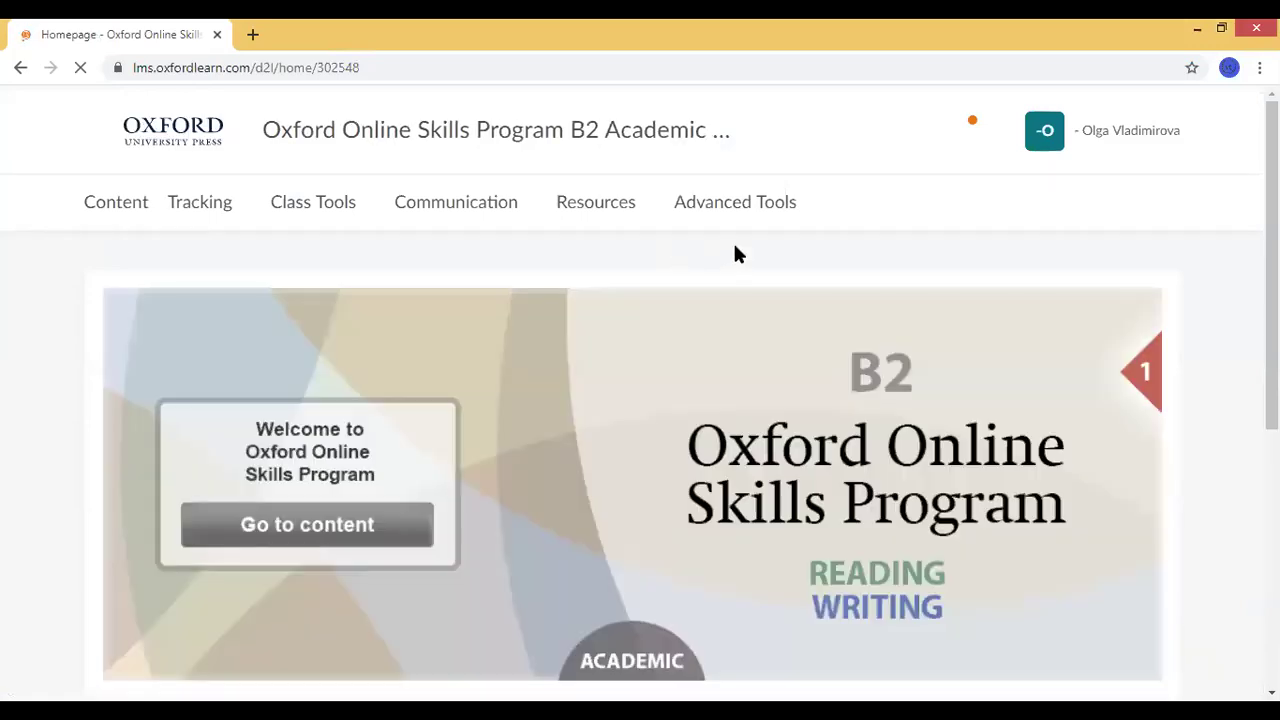
{"action": "scroll", "coordinate": [735, 254], "scroll_direction": "down", "scroll_amount": 1}
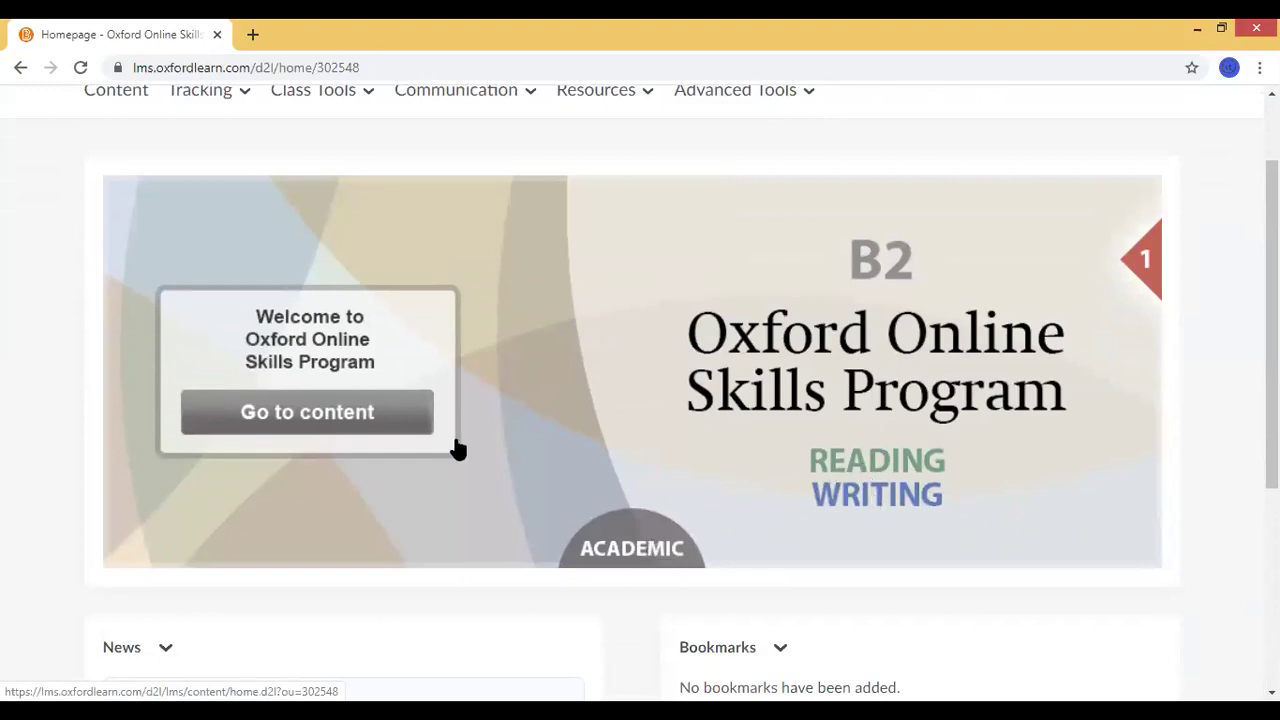
{"action": "left_click", "coordinate": [366, 422]}
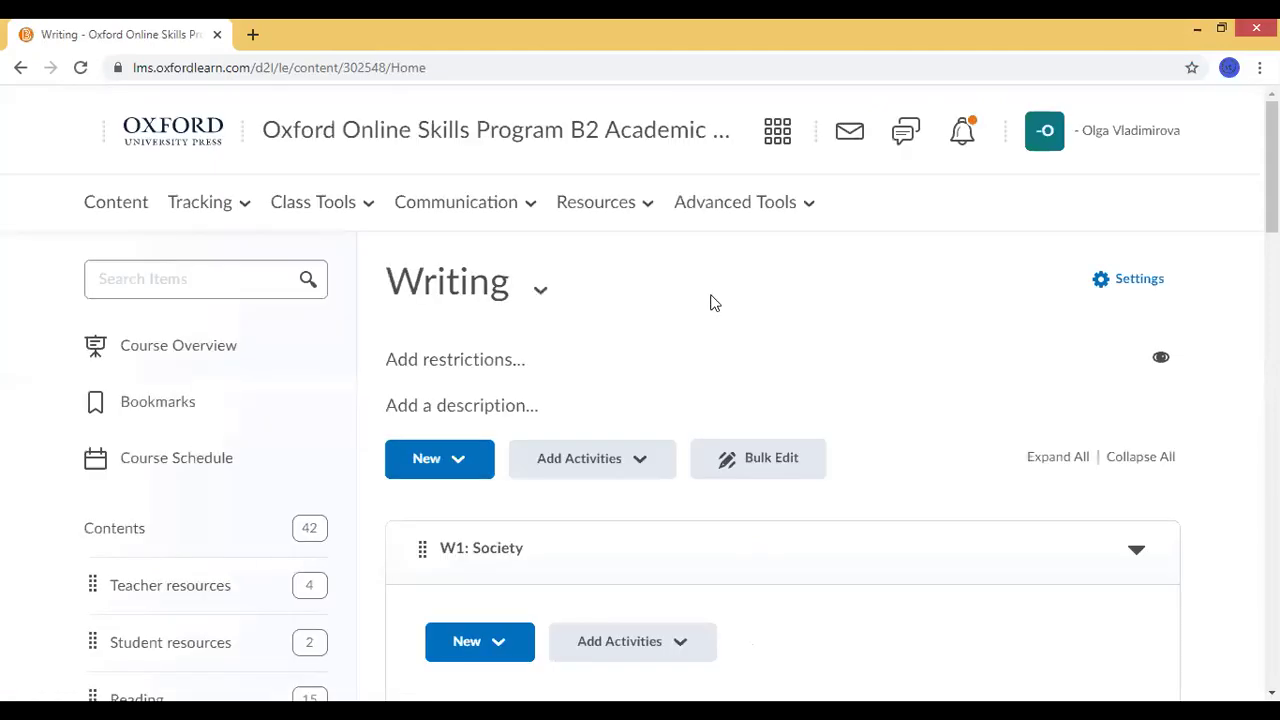
Look through the units listed under the course's Reading and Writing modules.
{"action": "scroll", "coordinate": [712, 302], "scroll_direction": "down", "scroll_amount": 3}
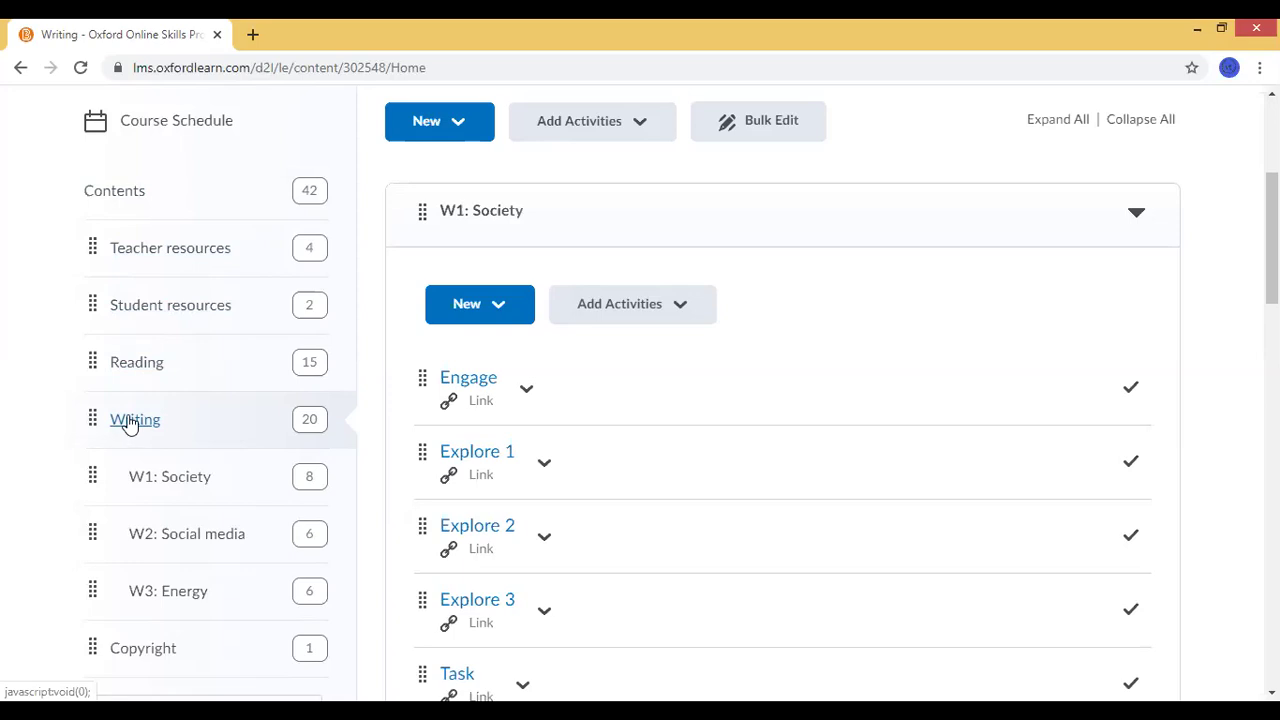
{"action": "left_click", "coordinate": [138, 368]}
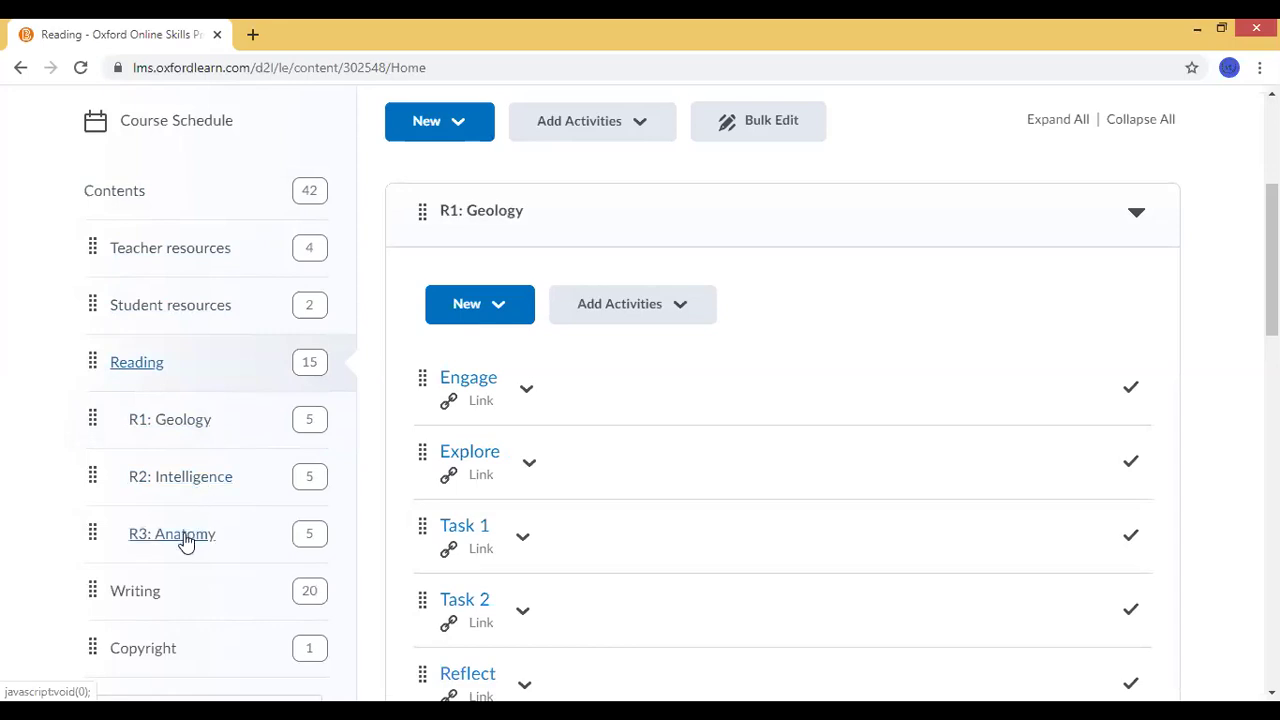
{"action": "left_click", "coordinate": [143, 596]}
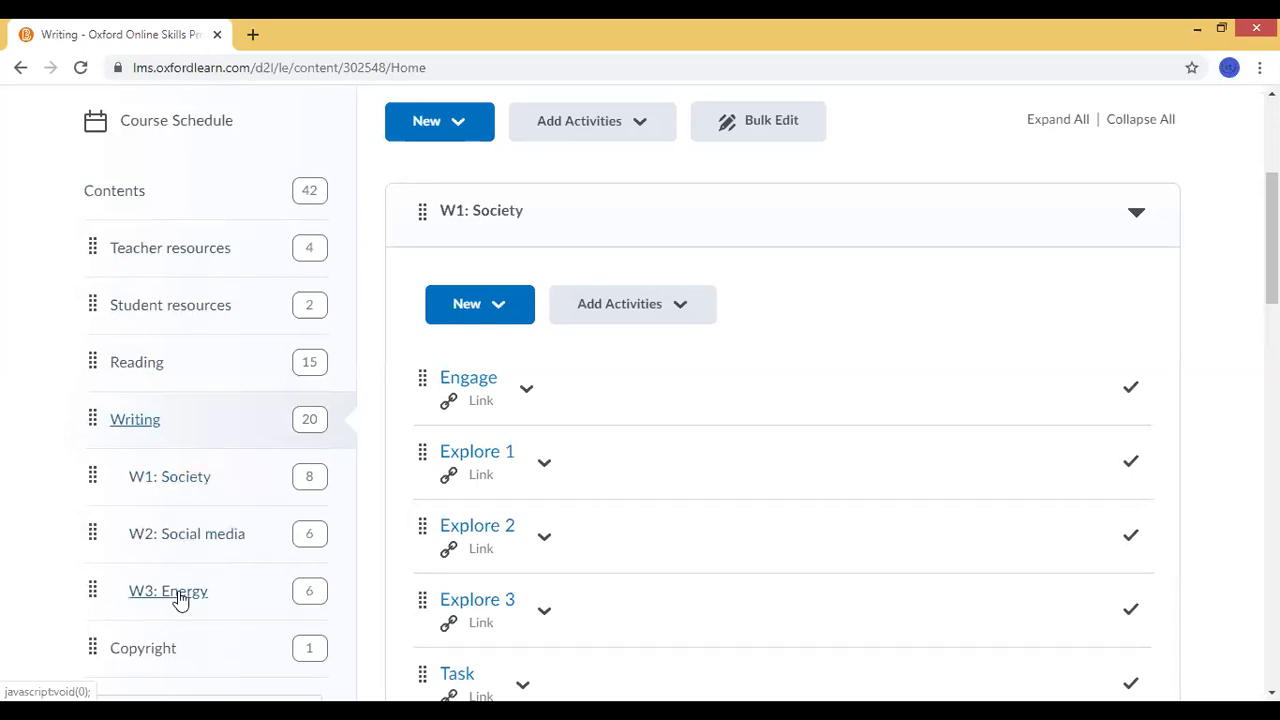
Open the Engage activity of the R1: Geology unit in the Reading module.
{"action": "left_click", "coordinate": [141, 370]}
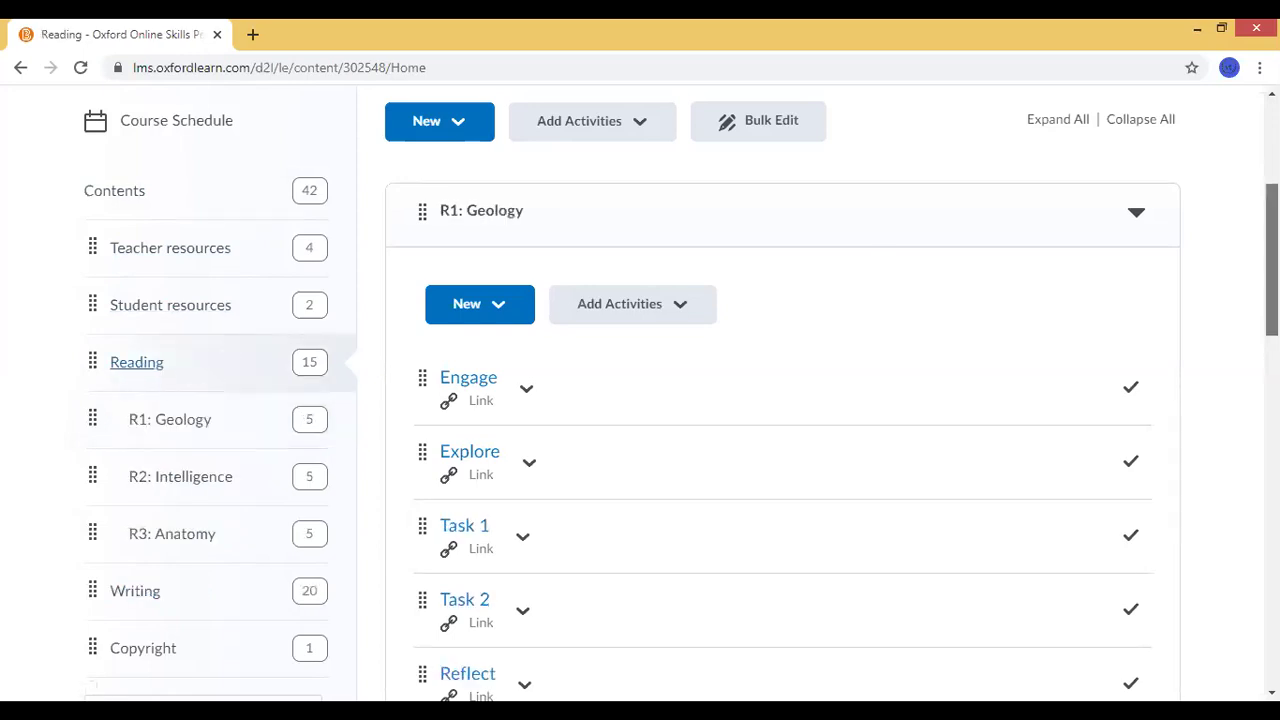
{"action": "scroll", "coordinate": [1272, 260], "scroll_direction": "down", "scroll_amount": 1}
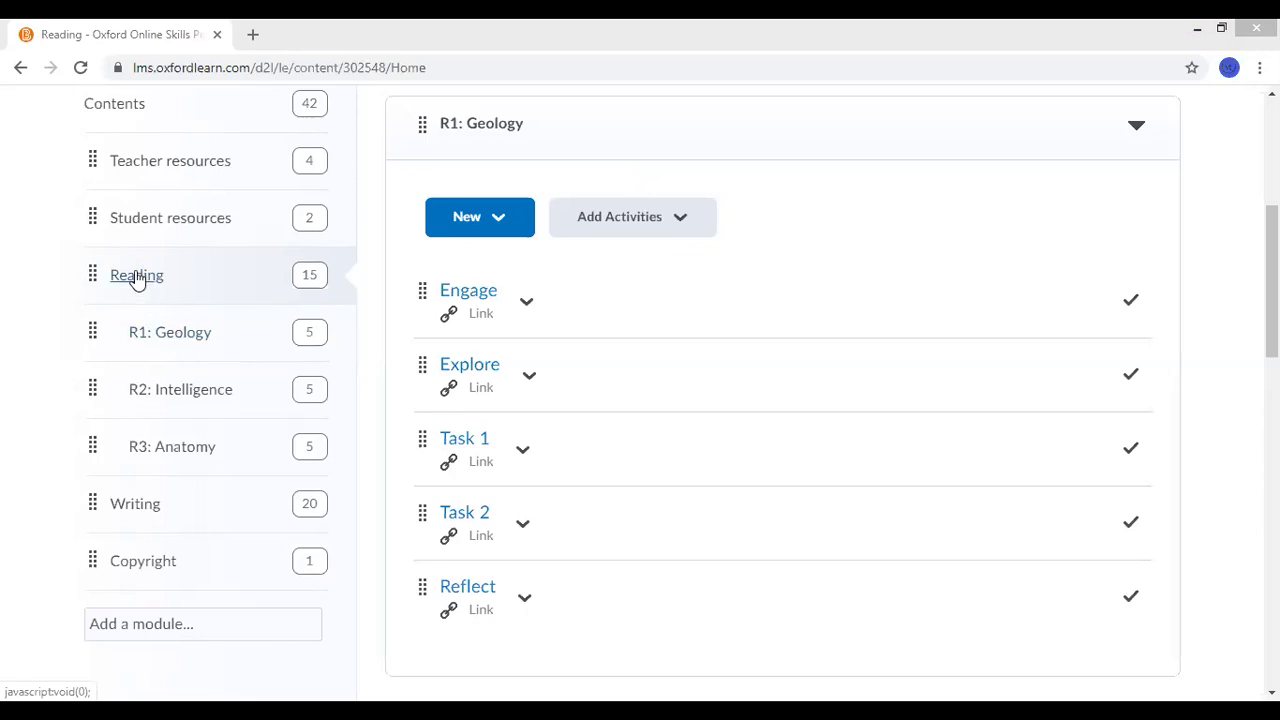
{"action": "left_click", "coordinate": [175, 340]}
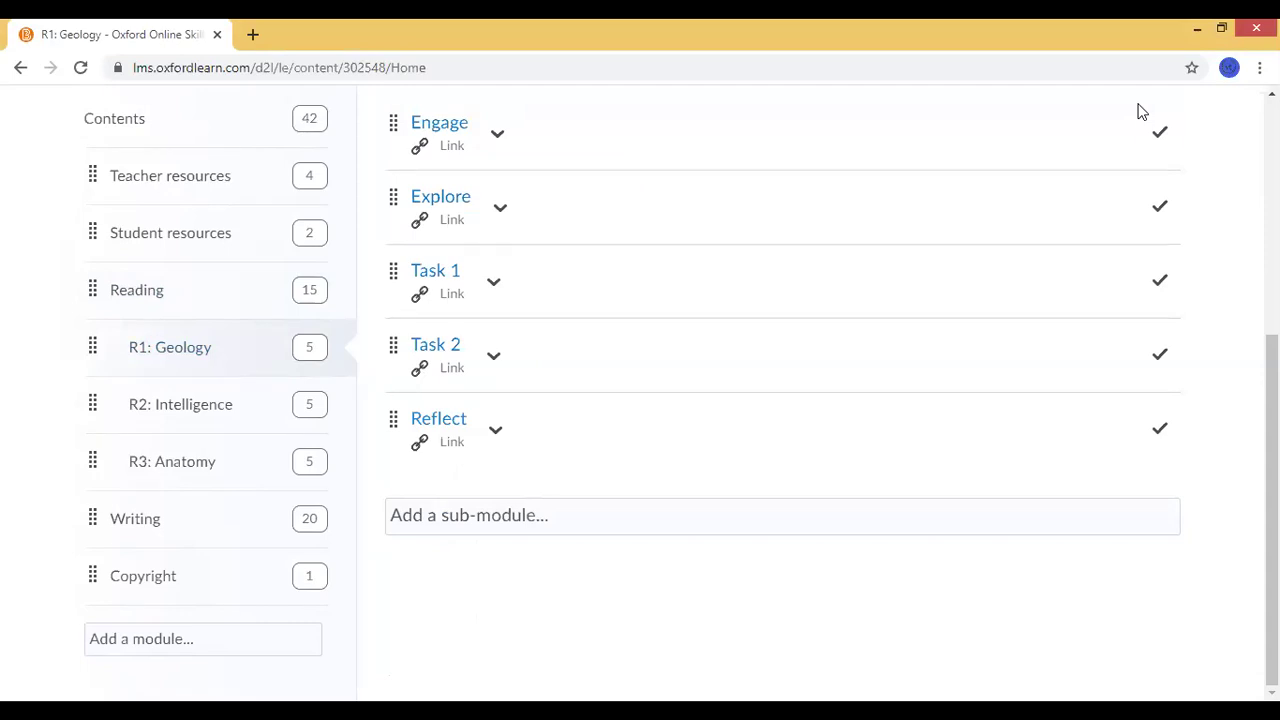
{"action": "scroll", "coordinate": [1140, 112], "scroll_direction": "up", "scroll_amount": 2}
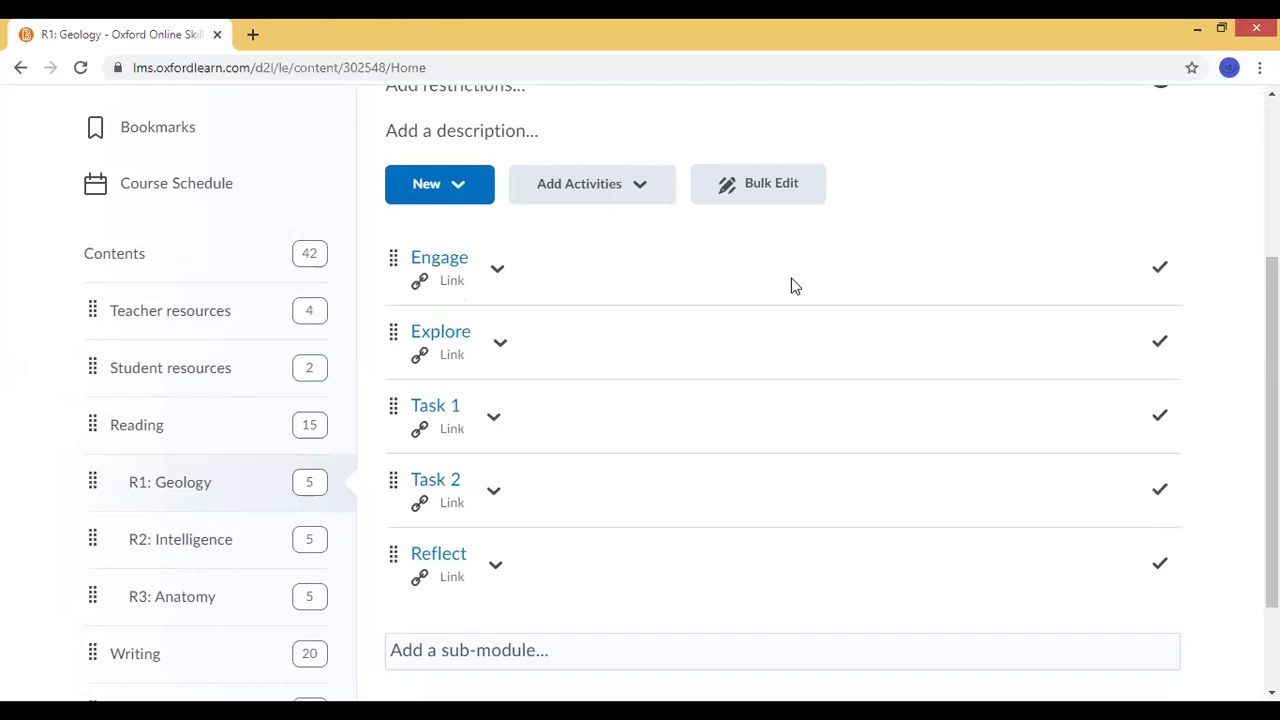
{"action": "left_click", "coordinate": [436, 271]}
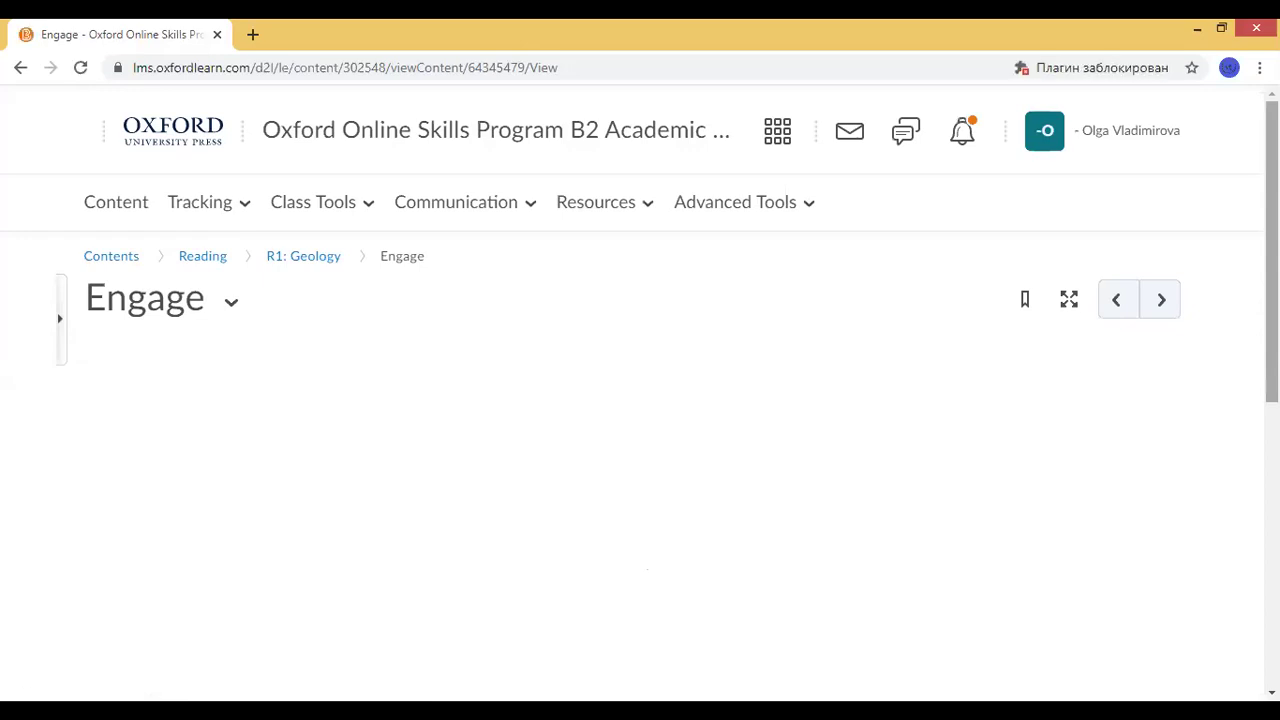
{"action": "scroll", "coordinate": [640, 400], "scroll_direction": "down", "scroll_amount": 1}
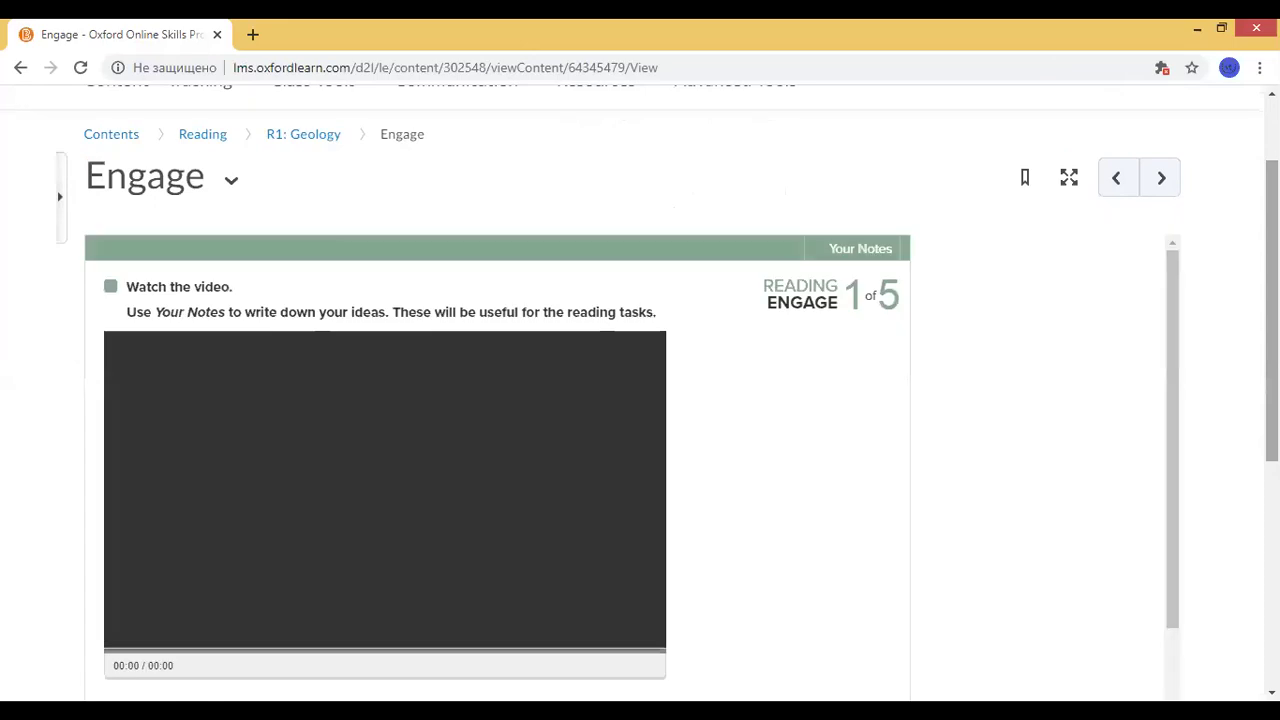
{"action": "scroll", "coordinate": [640, 400], "scroll_direction": "down", "scroll_amount": 1}
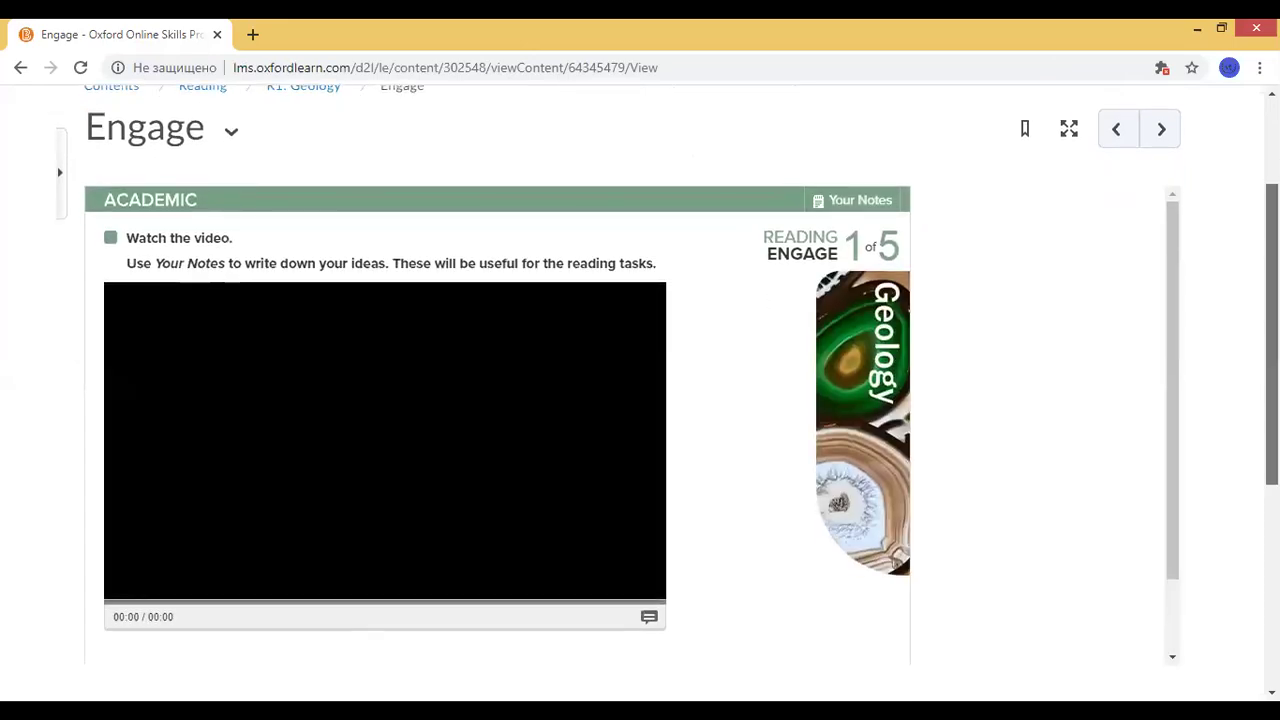
{"action": "scroll", "coordinate": [640, 400], "scroll_direction": "down", "scroll_amount": 1}
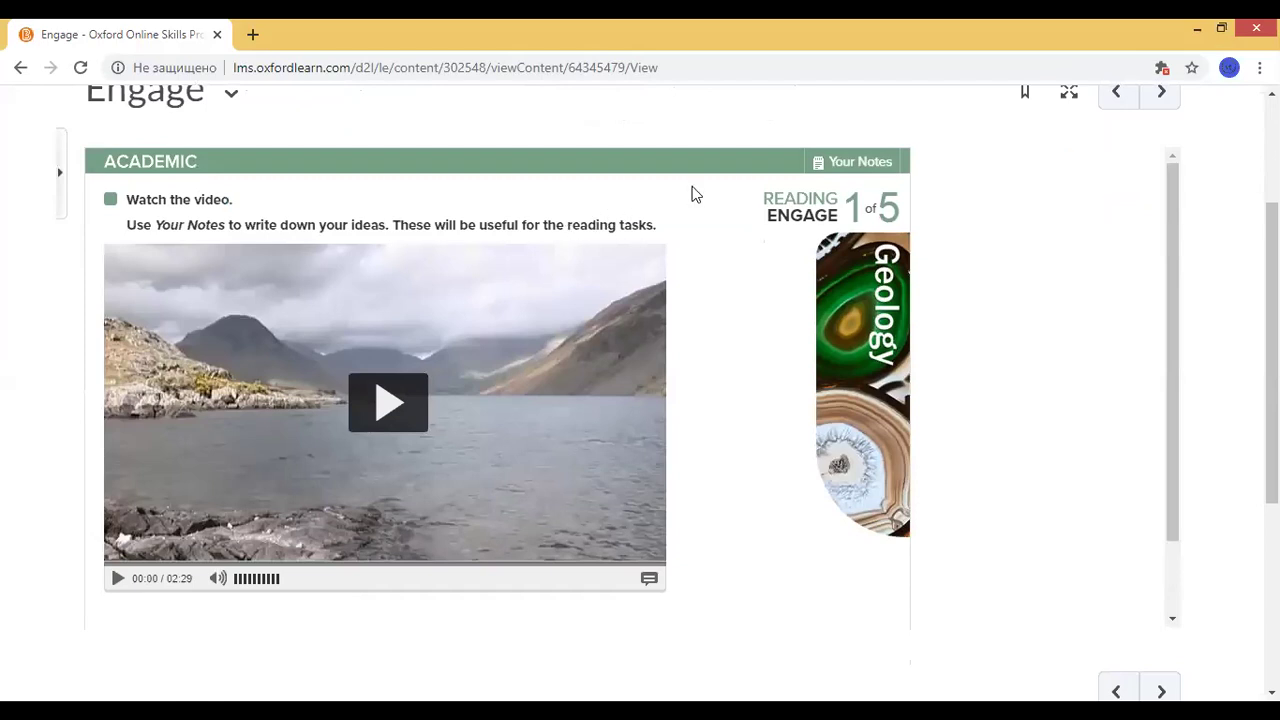
Add a blank new note to the Engage activity and close Your Notes.
{"action": "left_click", "coordinate": [853, 167]}
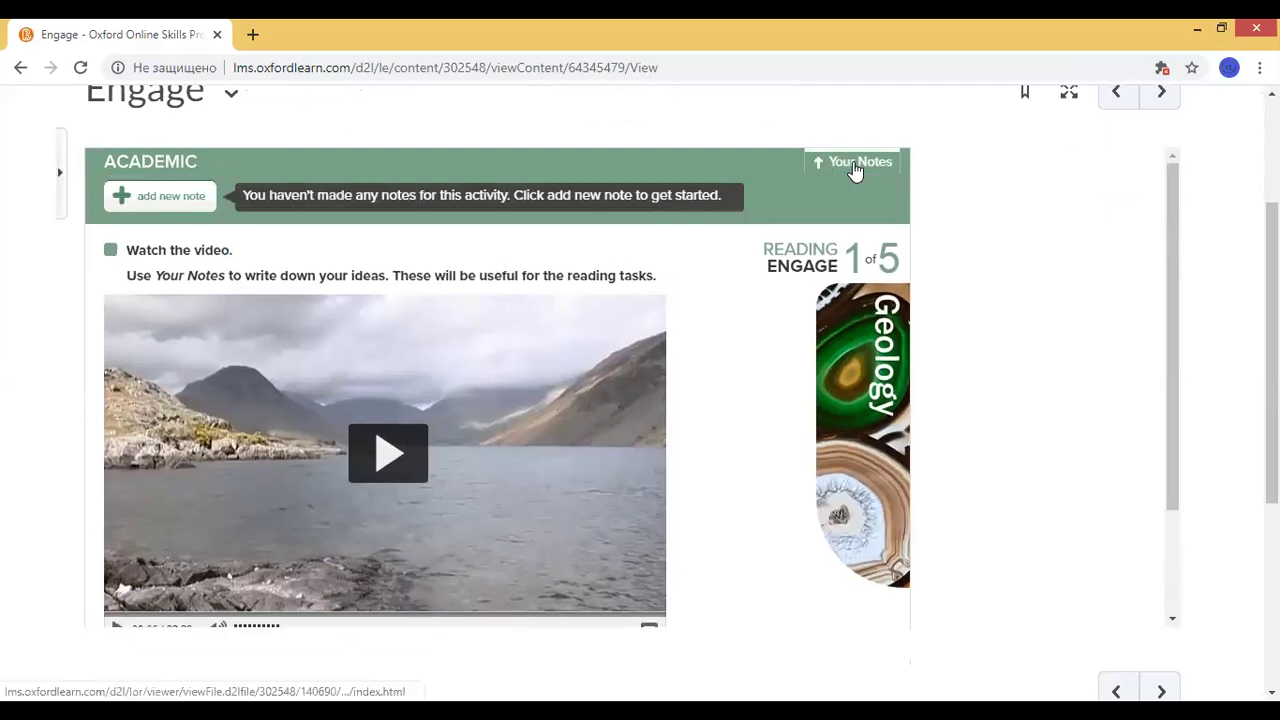
{"action": "left_click", "coordinate": [186, 203]}
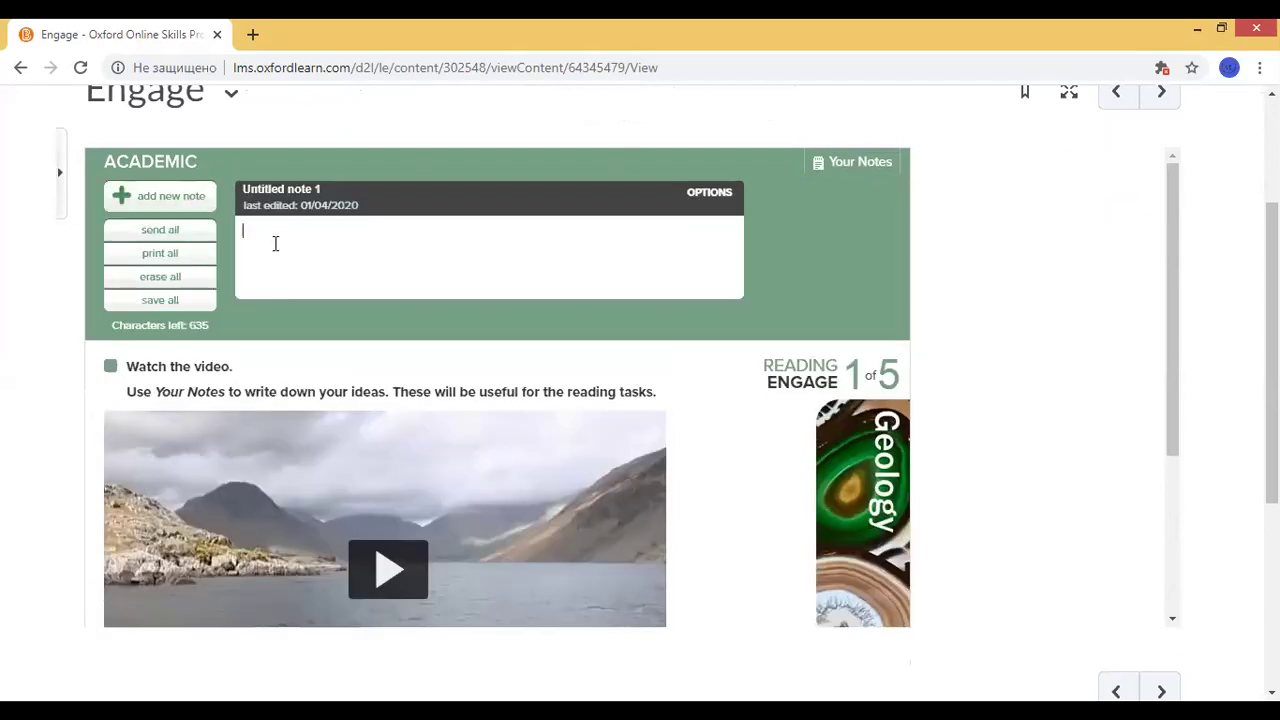
{"action": "left_click", "coordinate": [866, 168]}
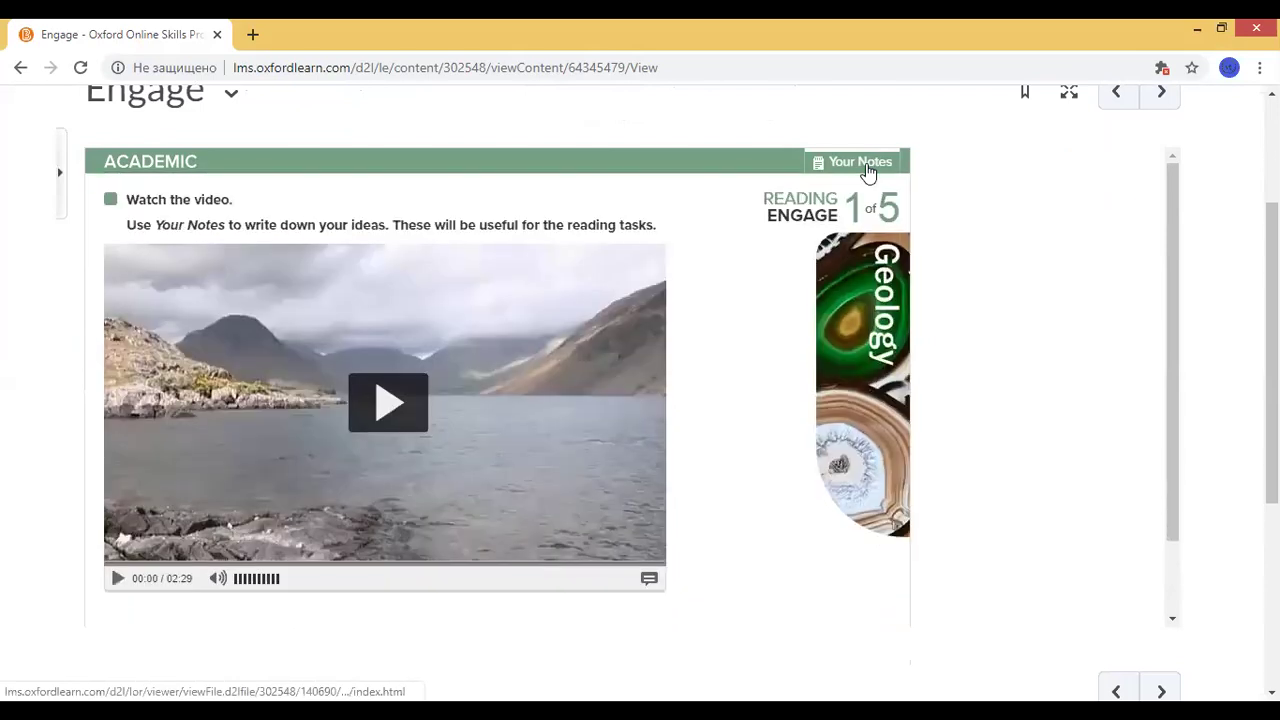
Play the Engage activity's geology video through to its end.
{"action": "scroll", "coordinate": [1172, 342], "scroll_direction": "down", "scroll_amount": 1}
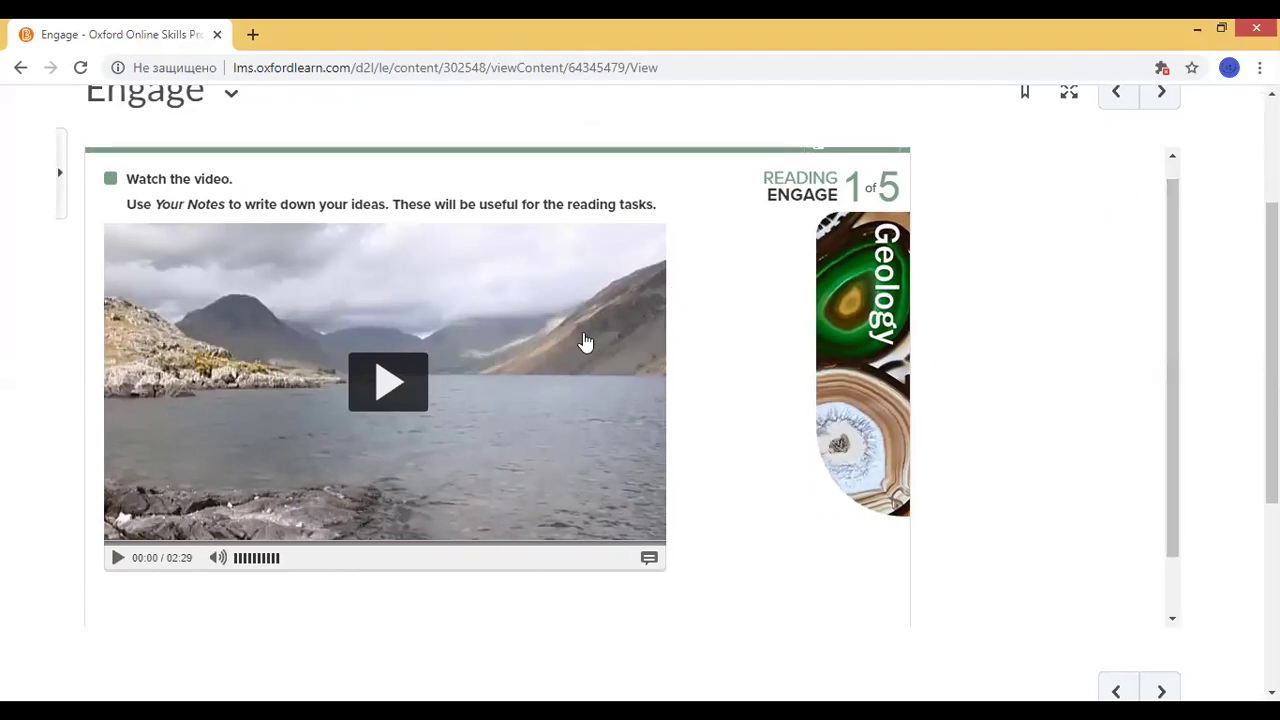
{"action": "left_click", "coordinate": [387, 383]}
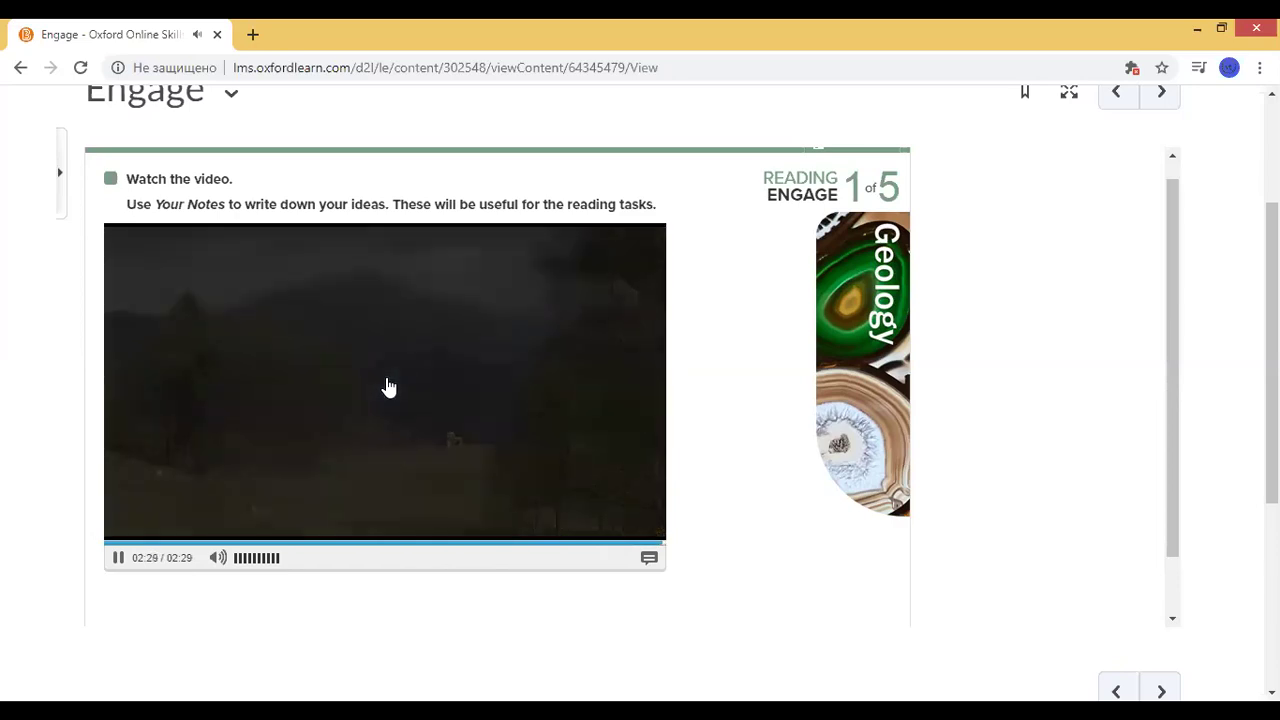
{"action": "left_click", "coordinate": [388, 385]}
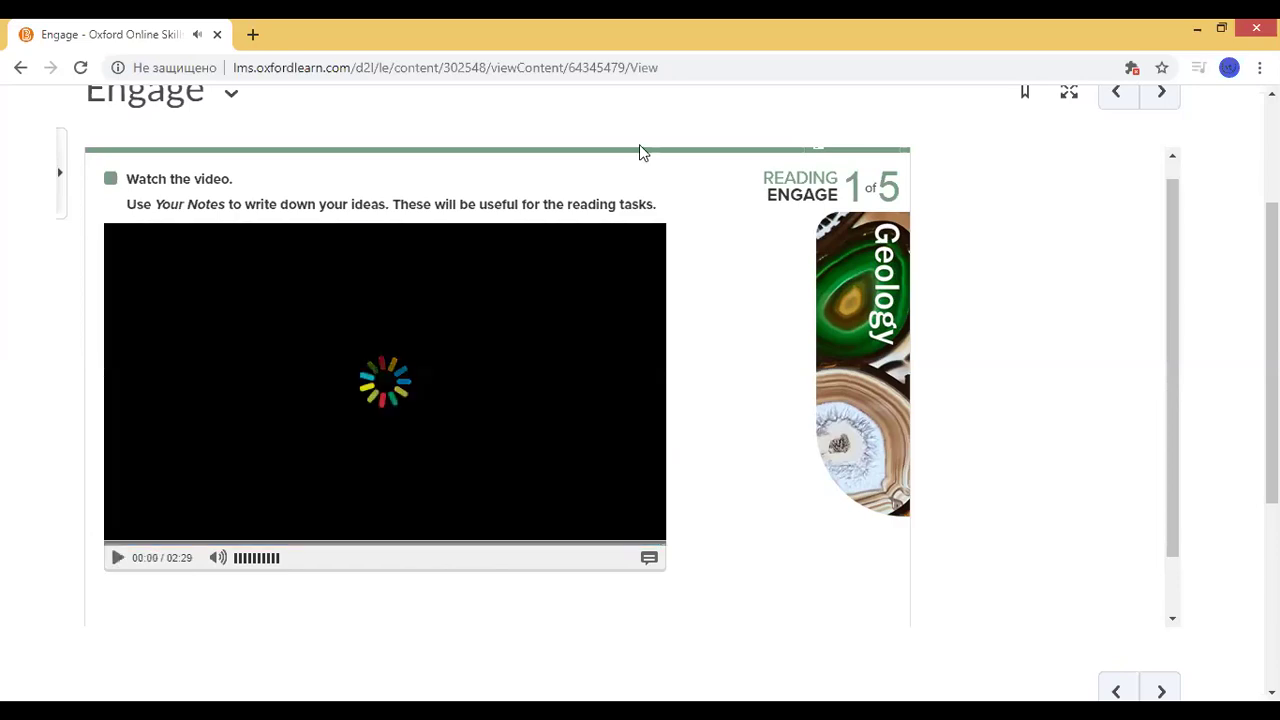
{"action": "left_click", "coordinate": [118, 559]}
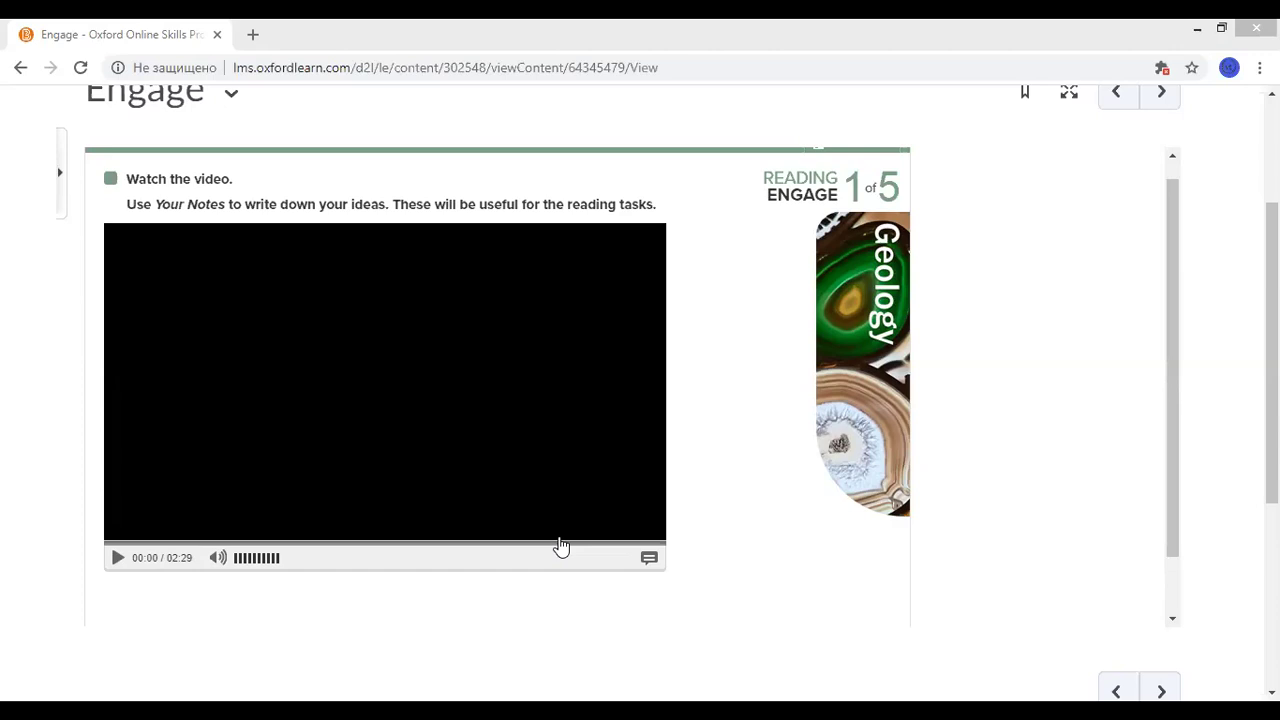
View the transcript of the Engage video and close it.
{"action": "left_click", "coordinate": [650, 562]}
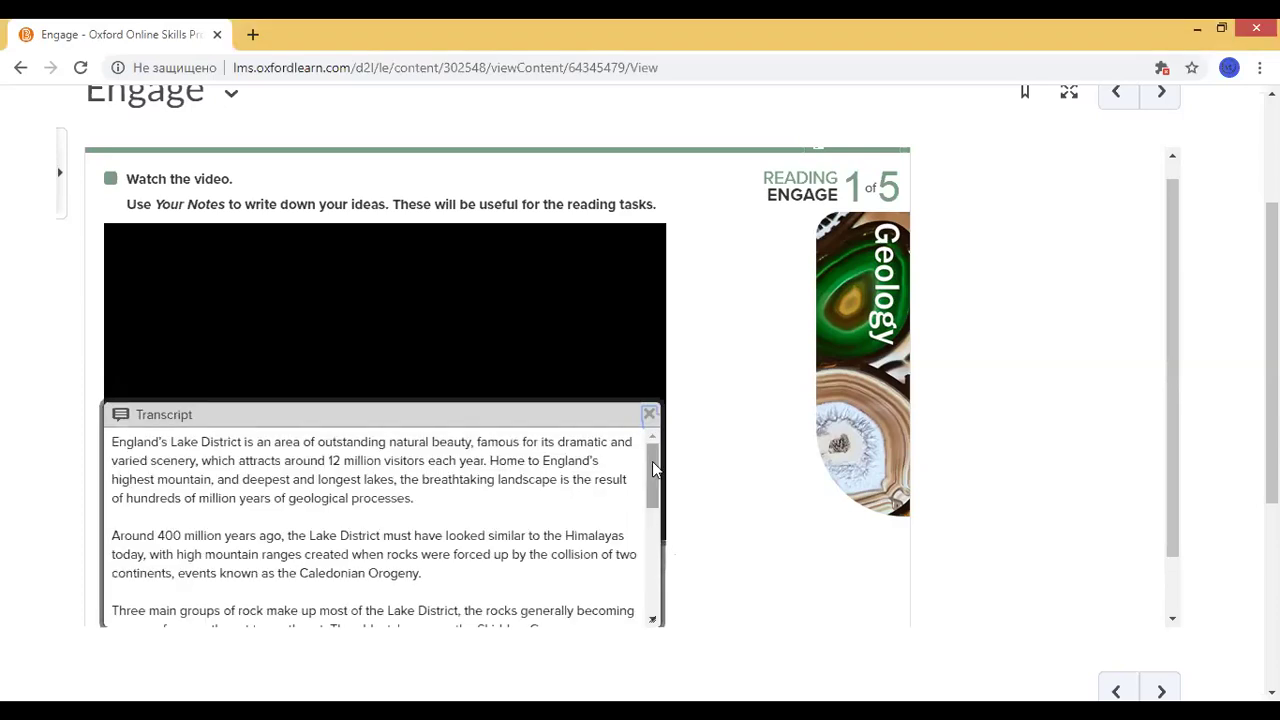
{"action": "left_click", "coordinate": [650, 416]}
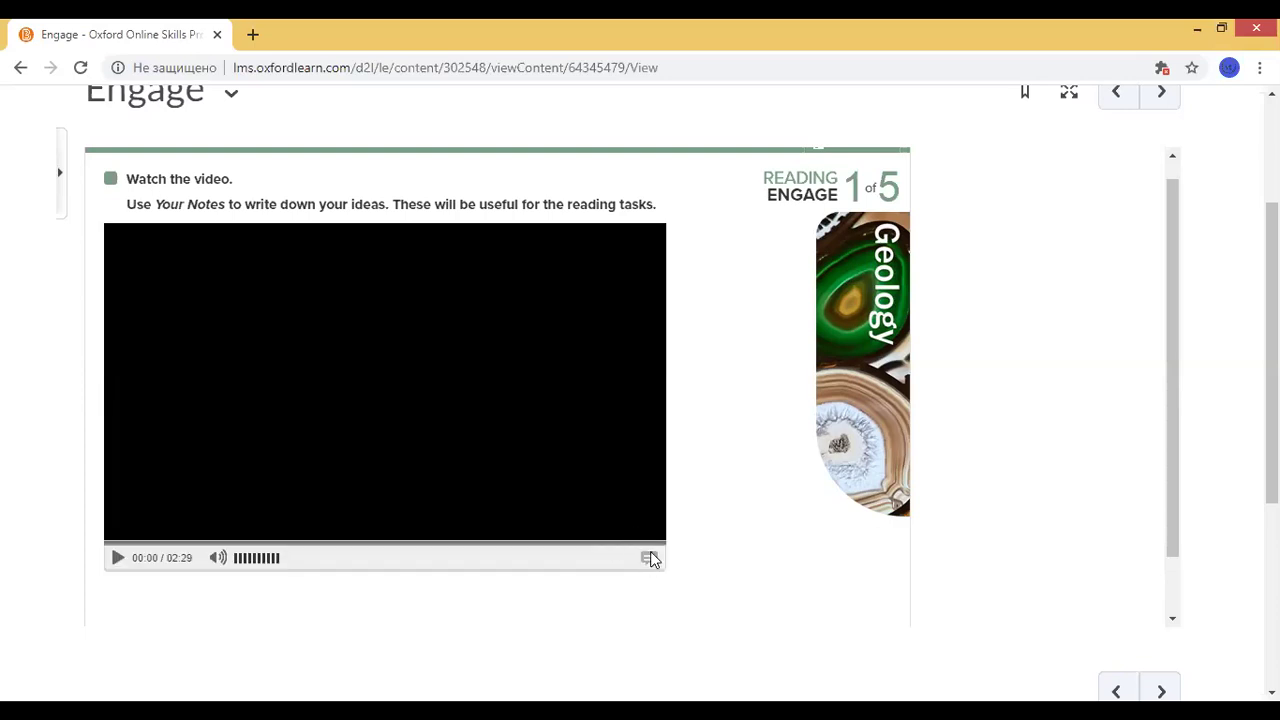
{"action": "left_click", "coordinate": [648, 558]}
{"action": "left_click_drag", "start_coordinate": [654, 474], "coordinate": [653, 445]}
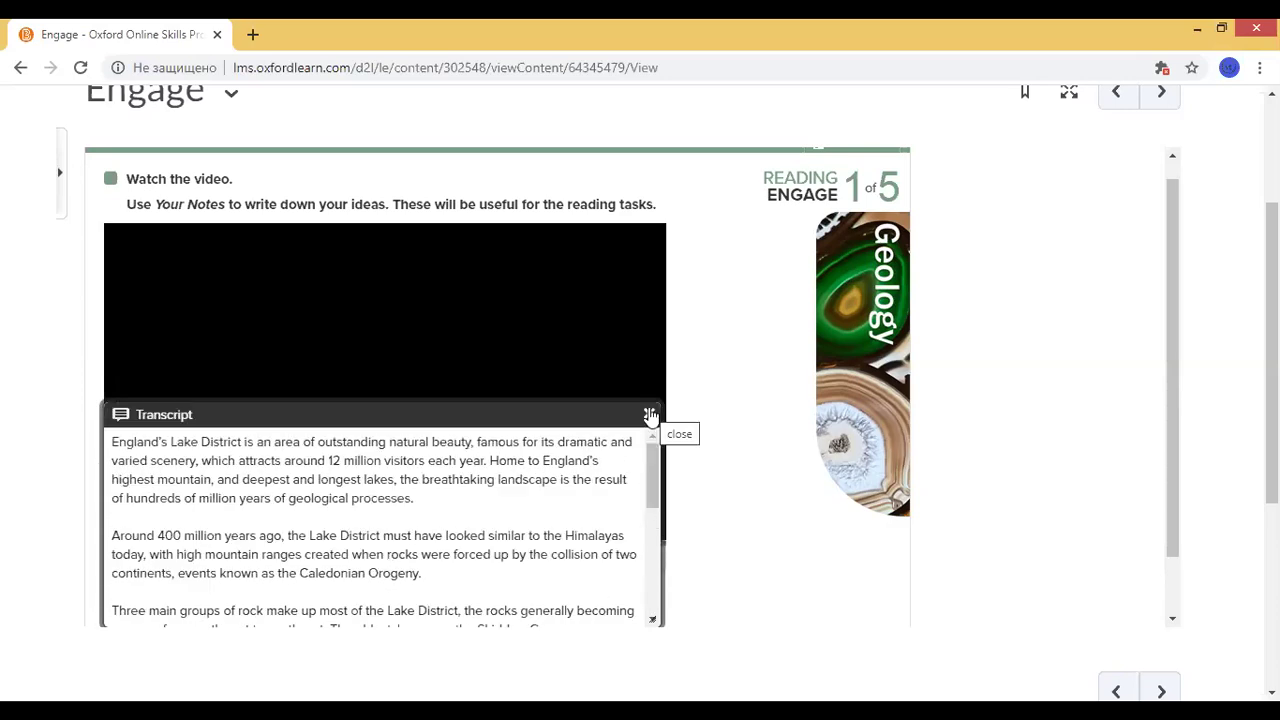
{"action": "left_click", "coordinate": [650, 414]}
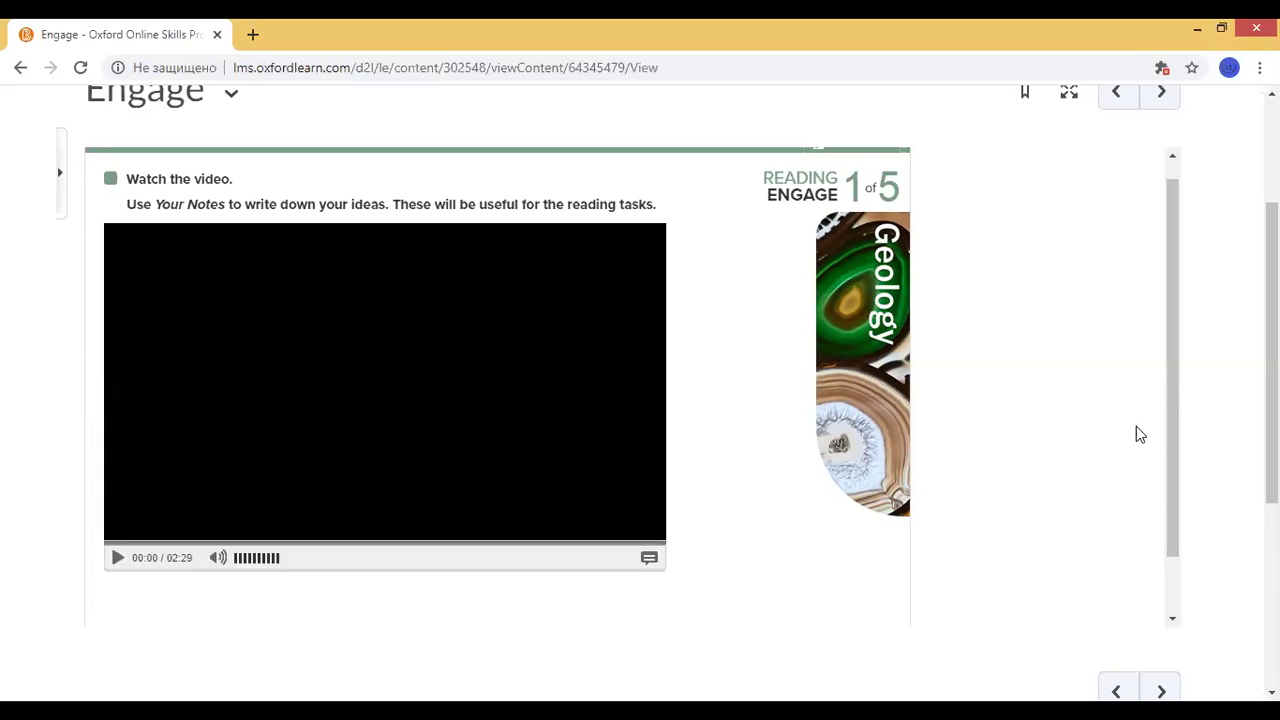
Advance from Engage to the Explore activity with its sentence-completion exercise.
{"action": "left_click_drag", "start_coordinate": [1175, 430], "coordinate": [1171, 586]}
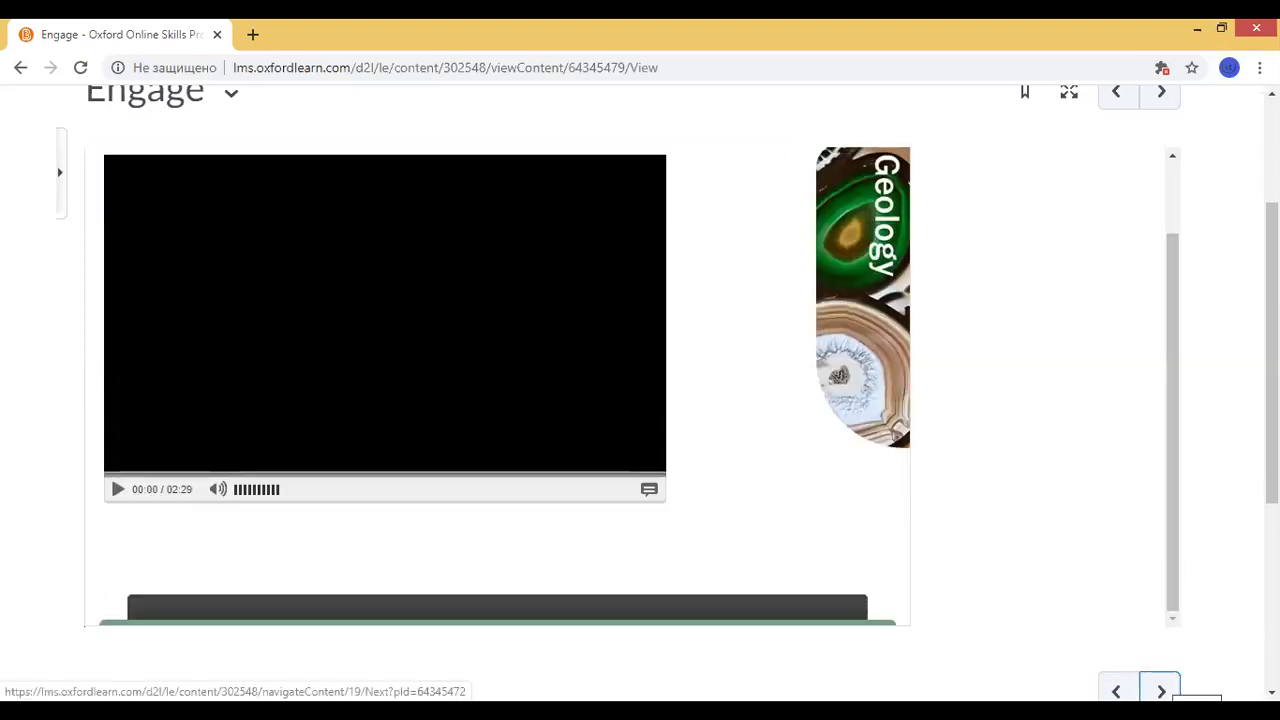
{"action": "left_click", "coordinate": [1160, 690]}
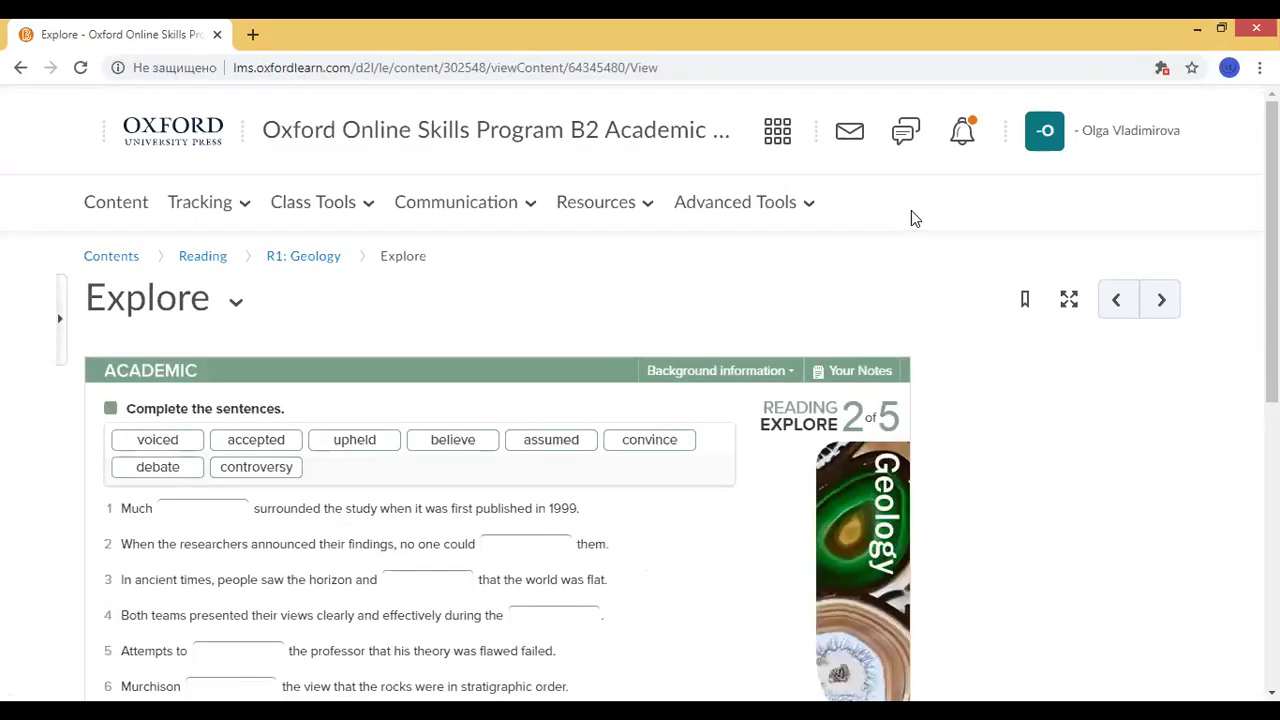
{"action": "scroll", "coordinate": [911, 218], "scroll_direction": "down", "scroll_amount": 2}
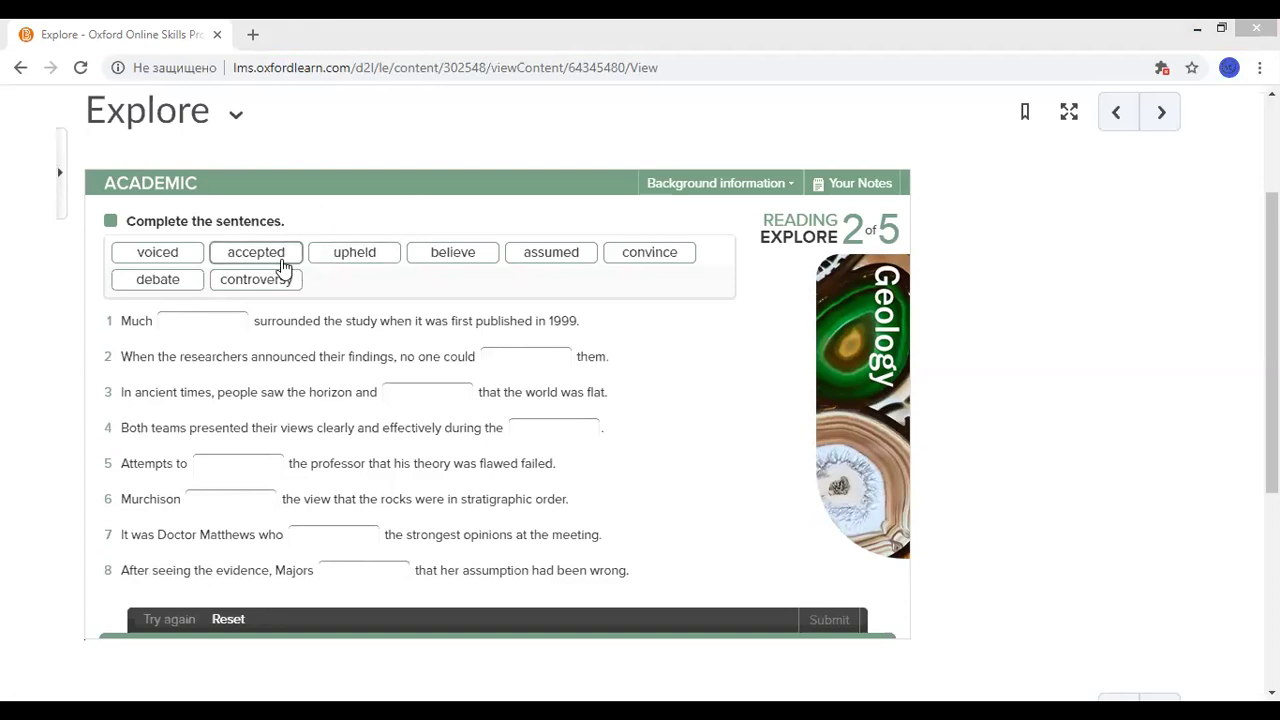
Fill the gaps in sentences 1, 2 and 3 with "controversy", "debate" and "believe" respectively.
{"action": "mouse_move", "coordinate": [280, 263]}
{"action": "left_mouse_down"}
{"action": "mouse_move", "coordinate": [270, 285]}
{"action": "mouse_move", "coordinate": [283, 263]}
{"action": "left_mouse_up"}
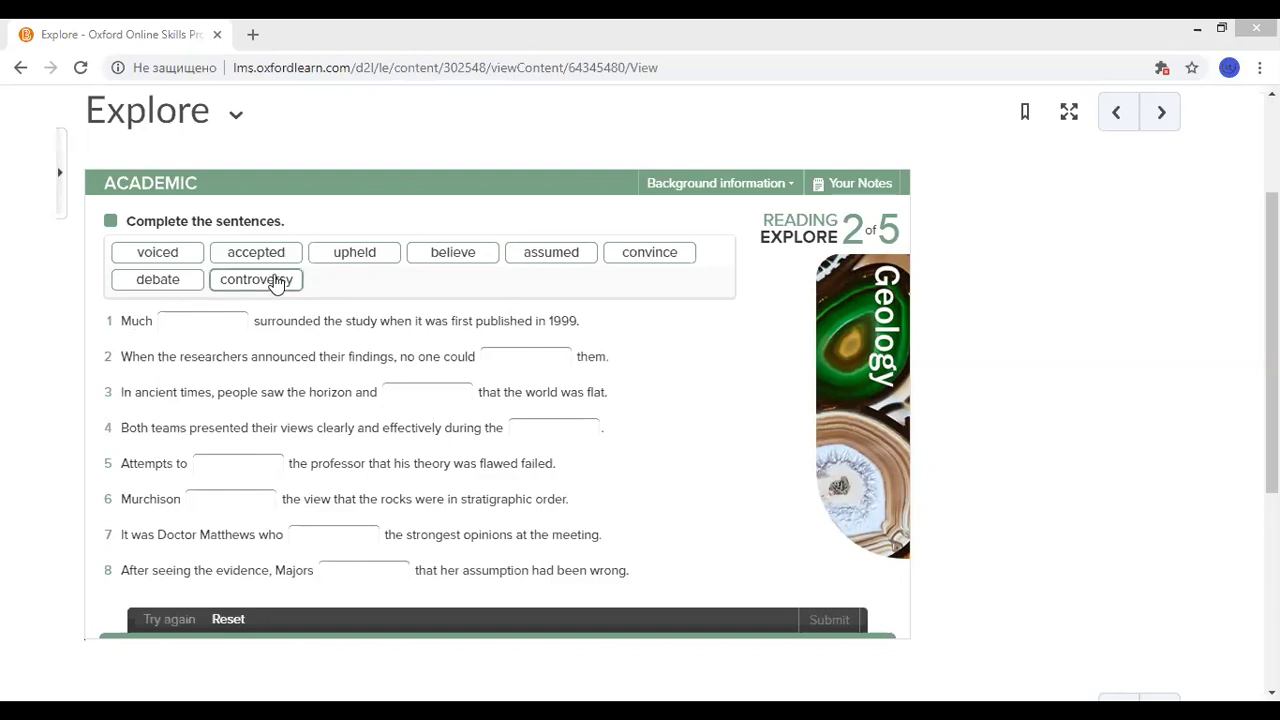
{"action": "left_click_drag", "start_coordinate": [276, 285], "coordinate": [214, 331]}
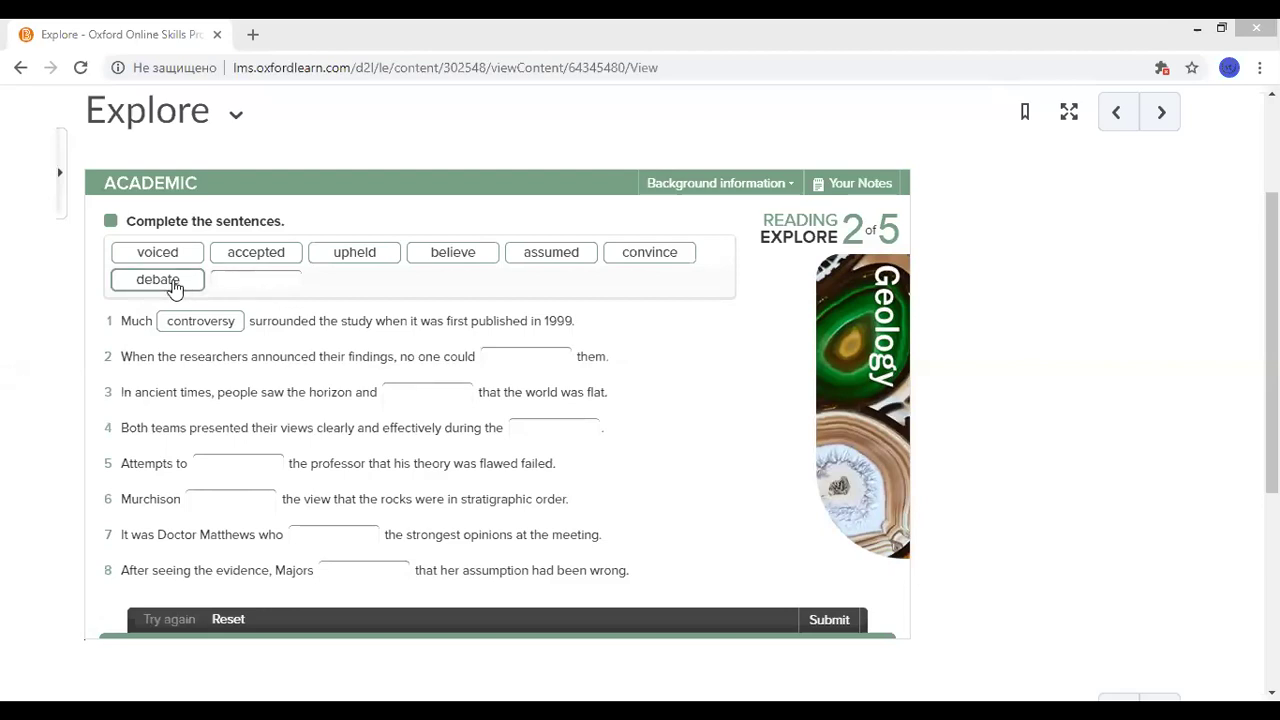
{"action": "left_click_drag", "start_coordinate": [174, 288], "coordinate": [526, 360]}
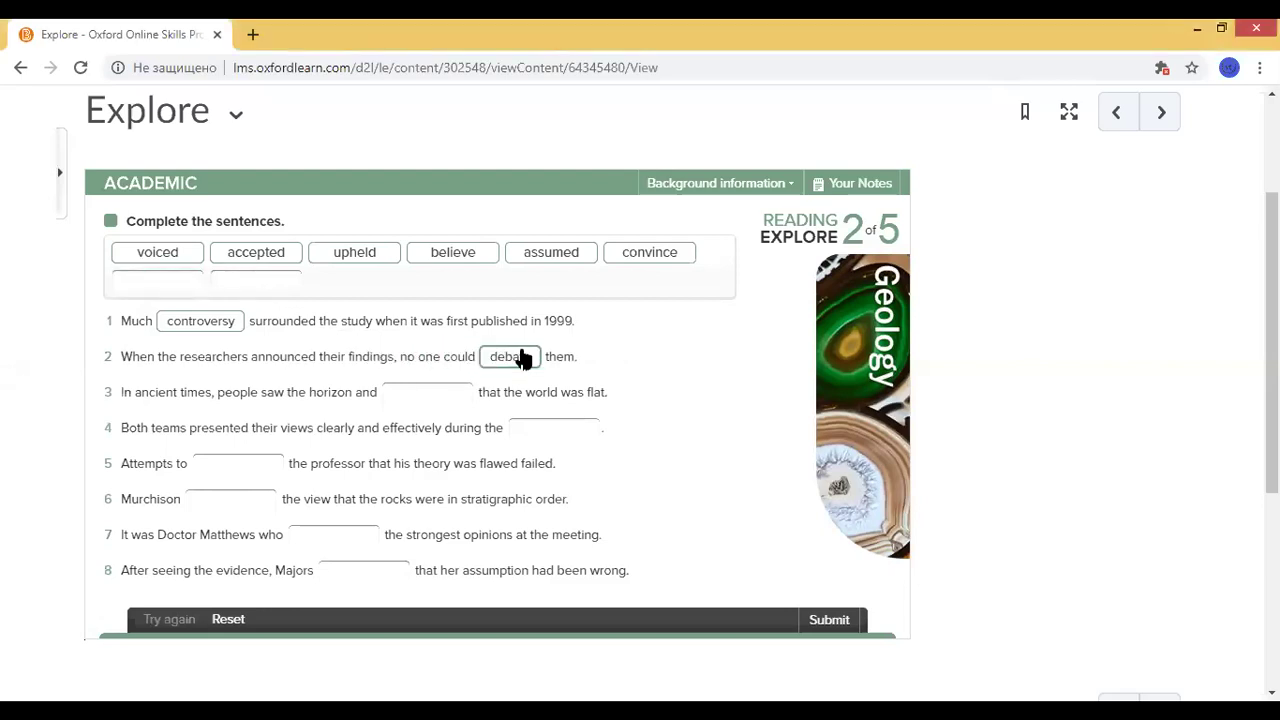
{"action": "left_click", "coordinate": [1027, 77]}
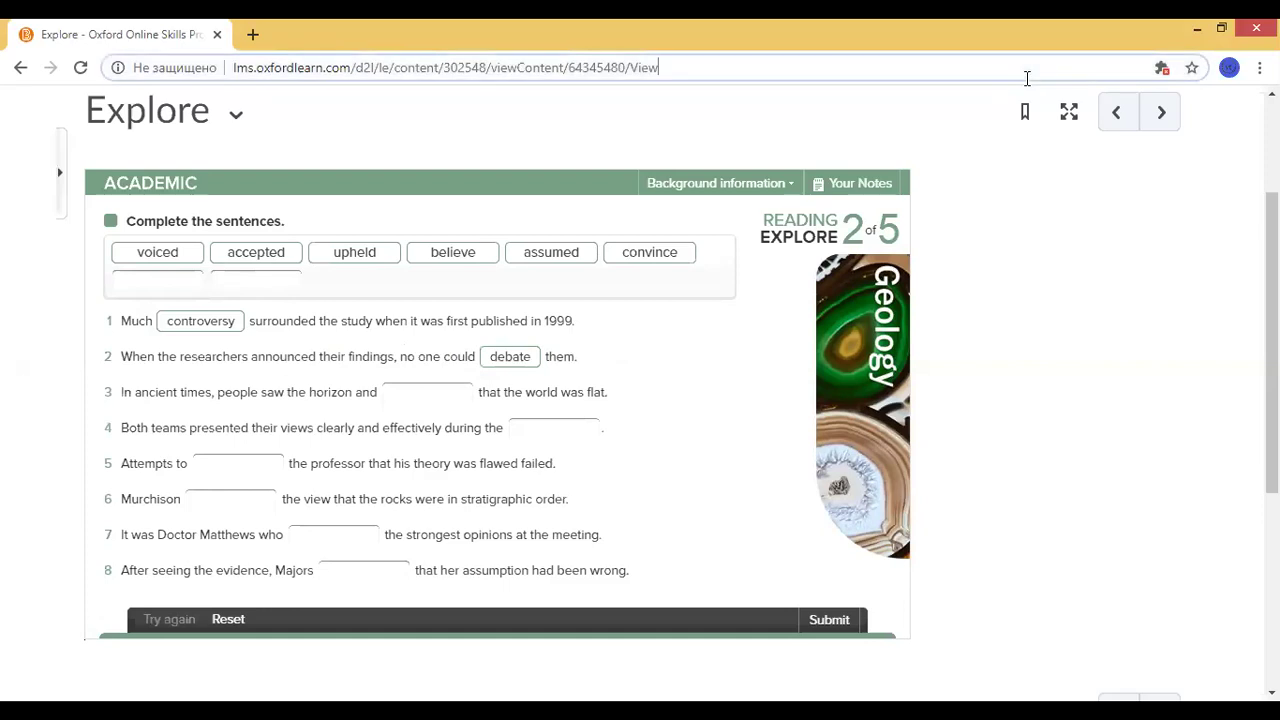
{"action": "key", "text": "ctrl+a"}
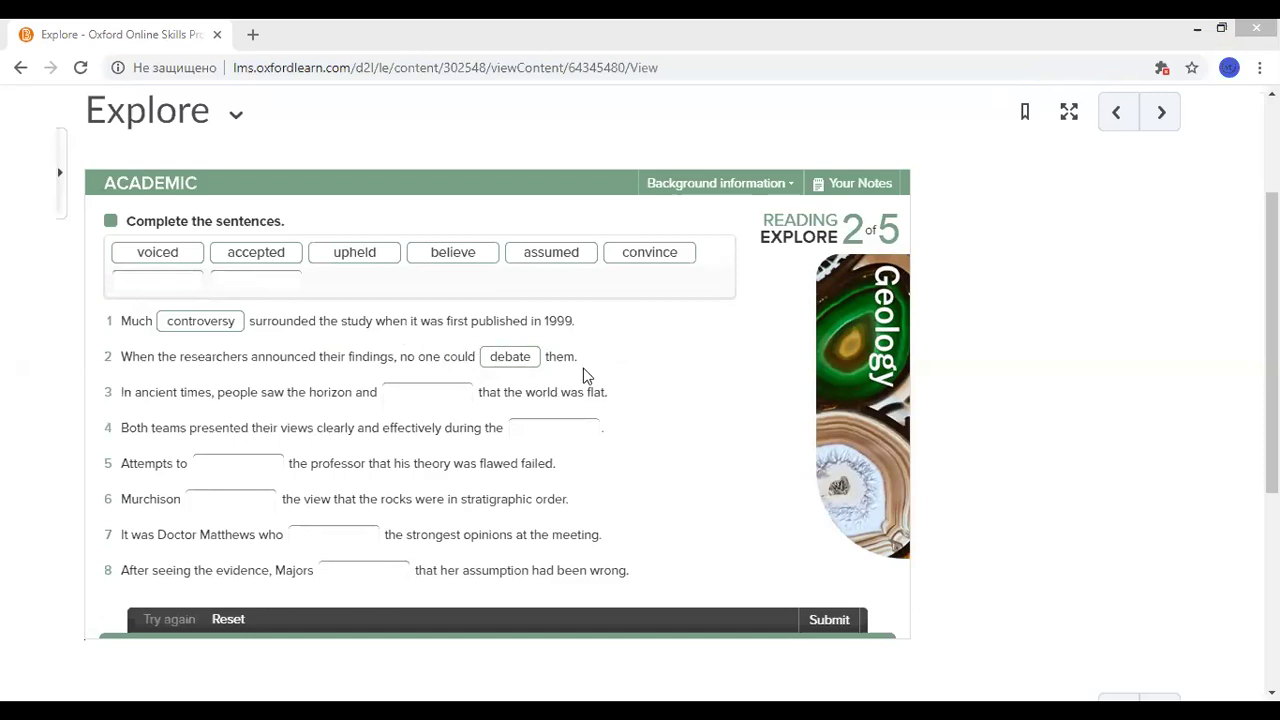
{"action": "left_click_drag", "start_coordinate": [443, 252], "coordinate": [418, 400]}
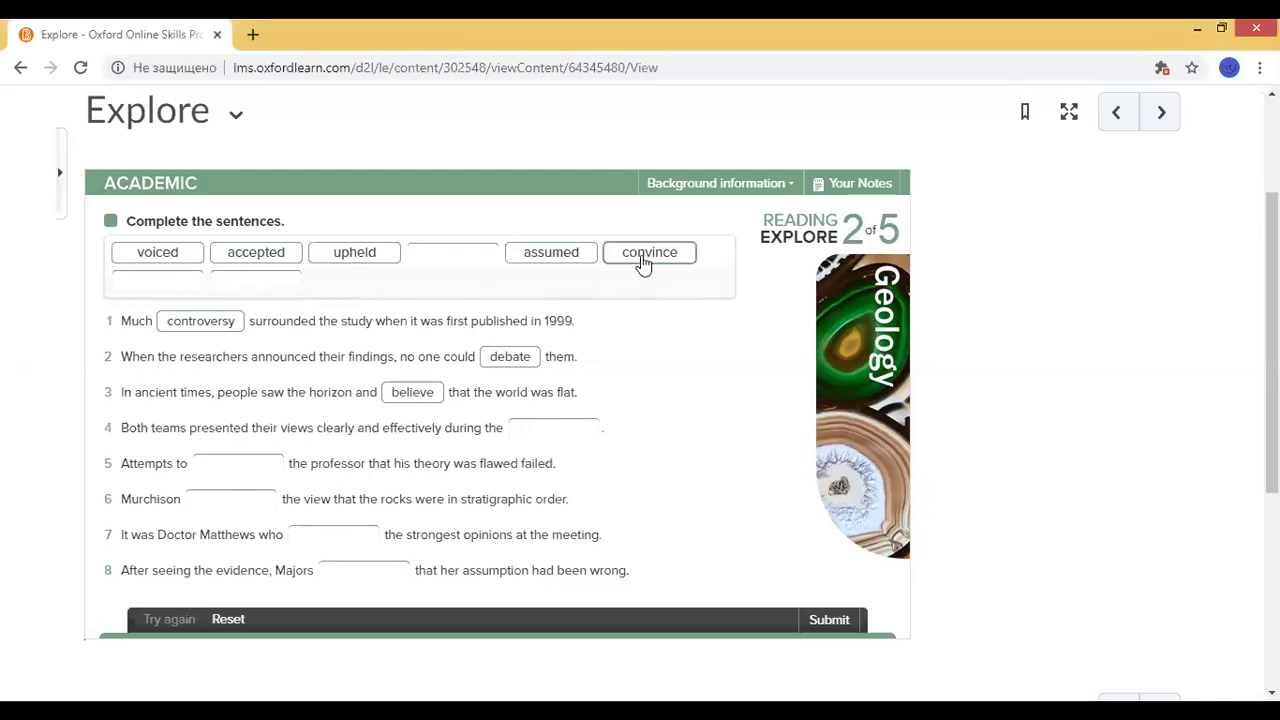
Fill the gaps in sentences 4, 5 and 6 with "convince", "accepted" and "assumed" respectively.
{"action": "left_click_drag", "start_coordinate": [648, 252], "coordinate": [551, 436]}
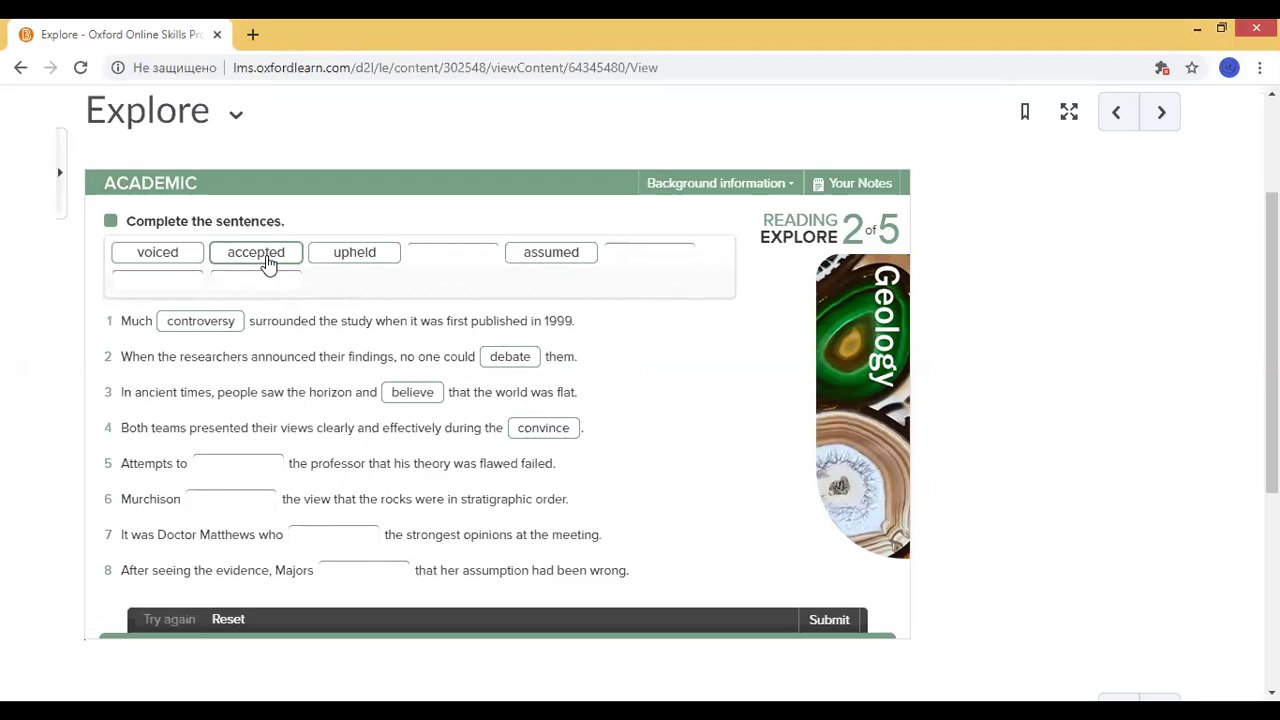
{"action": "left_click_drag", "start_coordinate": [268, 262], "coordinate": [243, 468]}
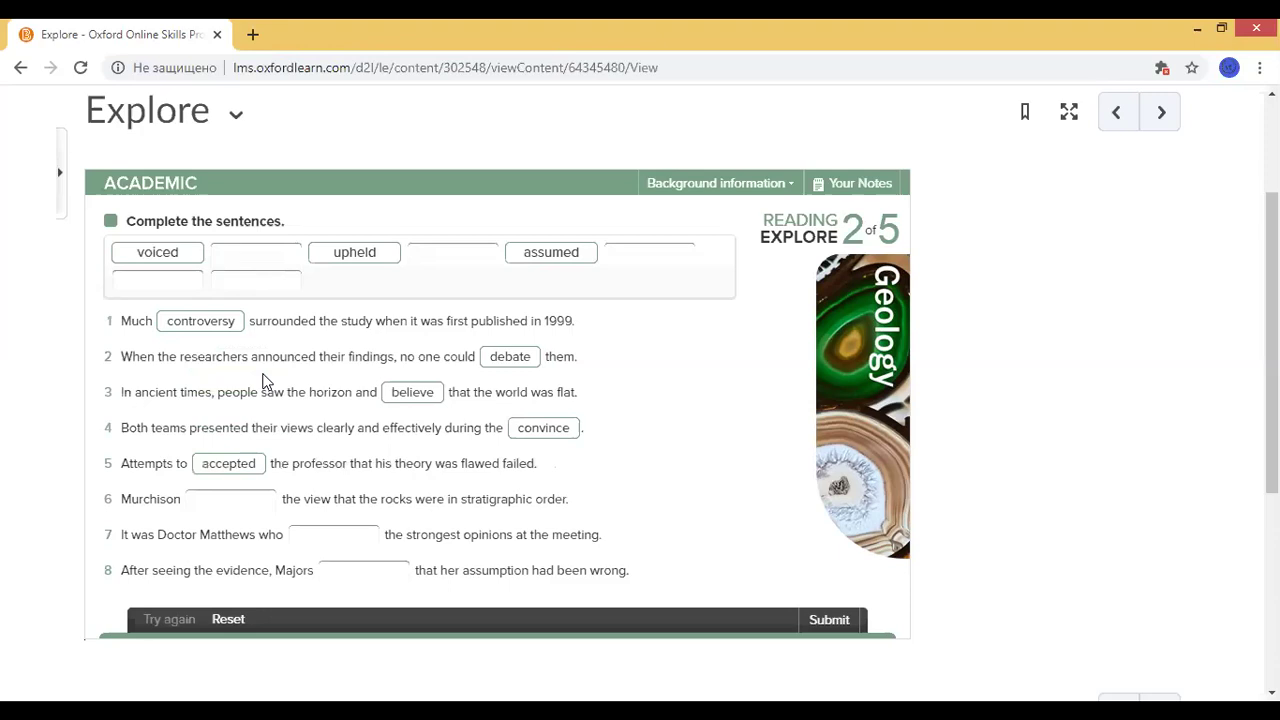
{"action": "left_click", "coordinate": [970, 68]}
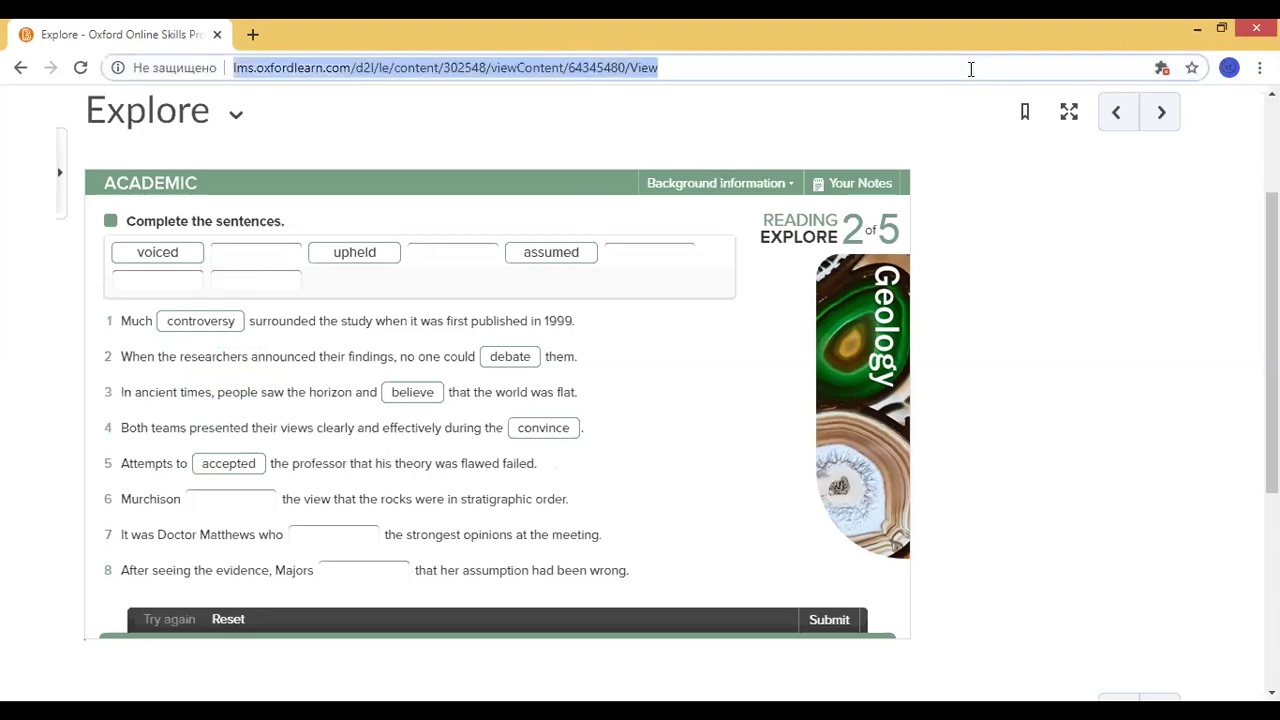
{"action": "key", "text": "alt+Tab"}
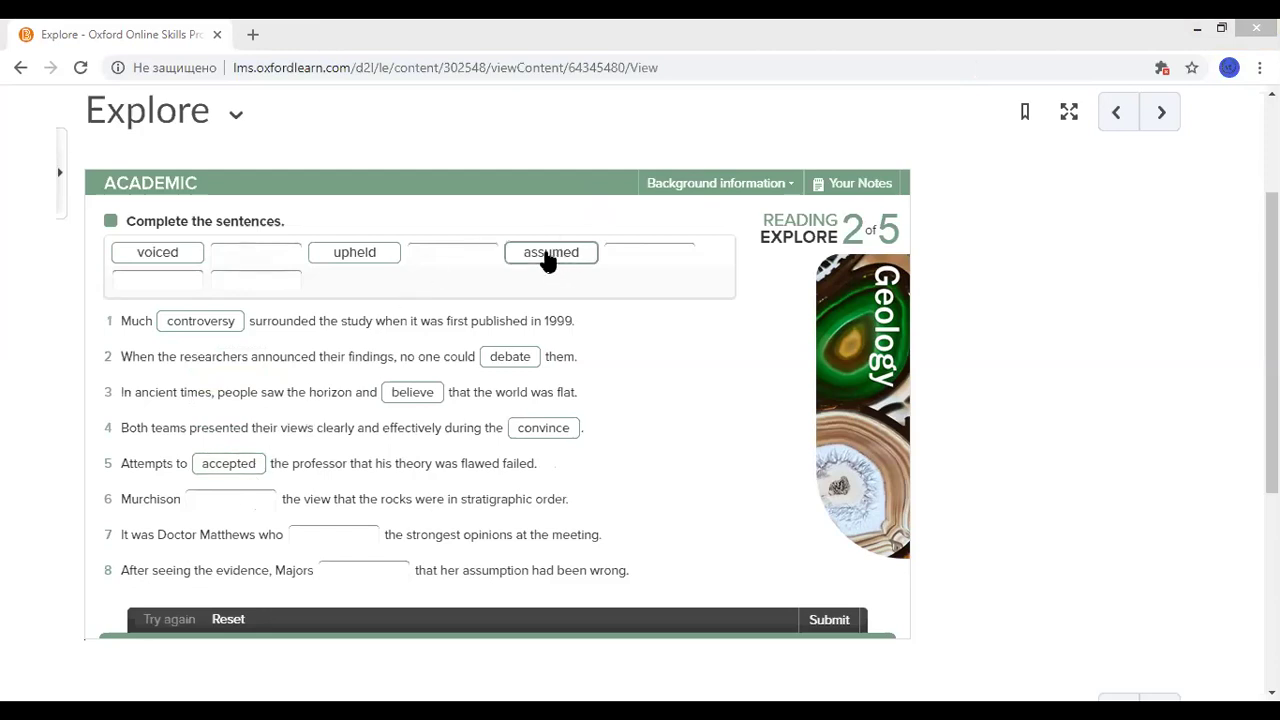
{"action": "left_click_drag", "start_coordinate": [547, 262], "coordinate": [257, 505]}
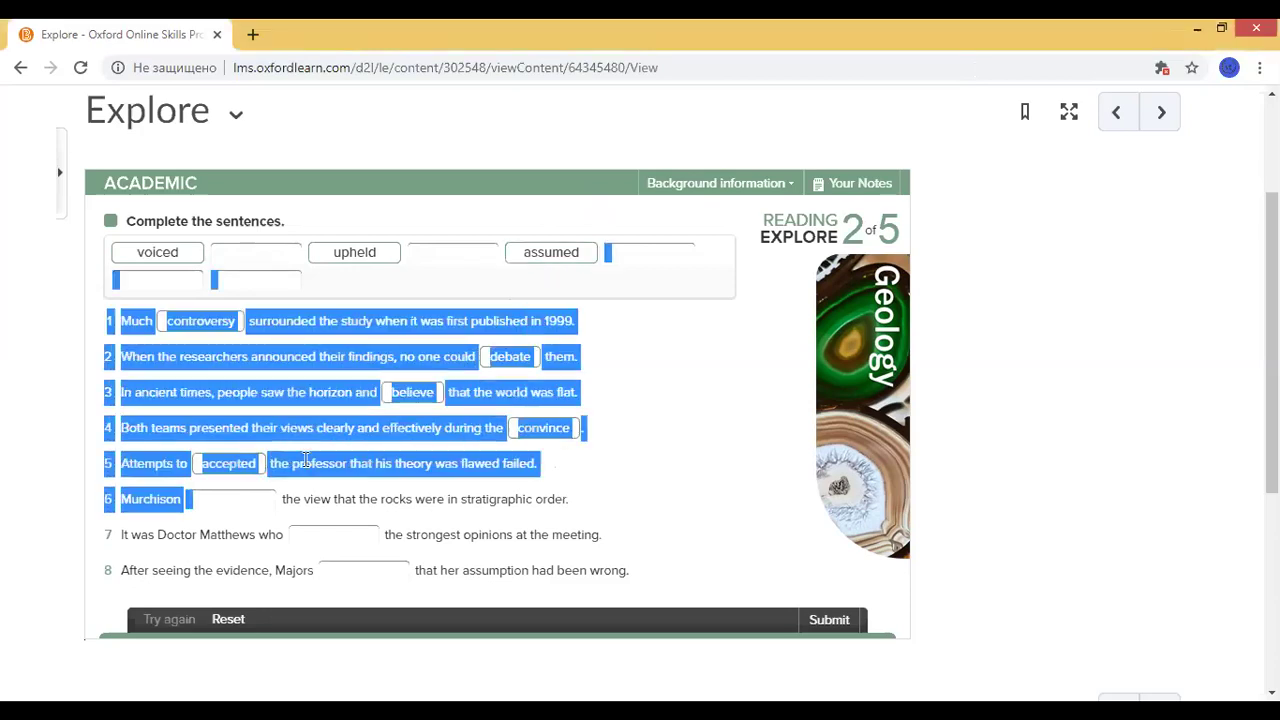
{"action": "left_click", "coordinate": [643, 402]}
{"action": "left_click_drag", "start_coordinate": [557, 252], "coordinate": [220, 512]}
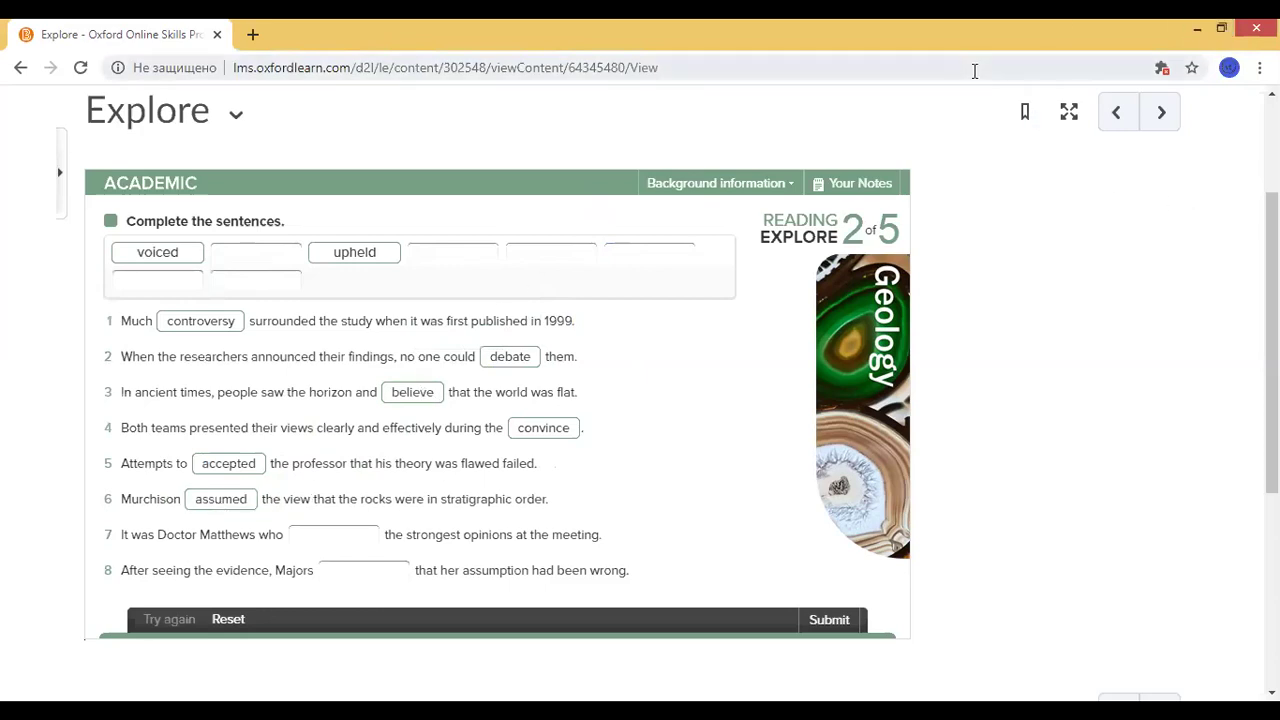
Fill the gap in sentence 7 with "upheld" and the gap in sentence 8 with "voiced".
{"action": "left_click", "coordinate": [1008, 78]}
{"action": "key", "text": "ctrl+a"}
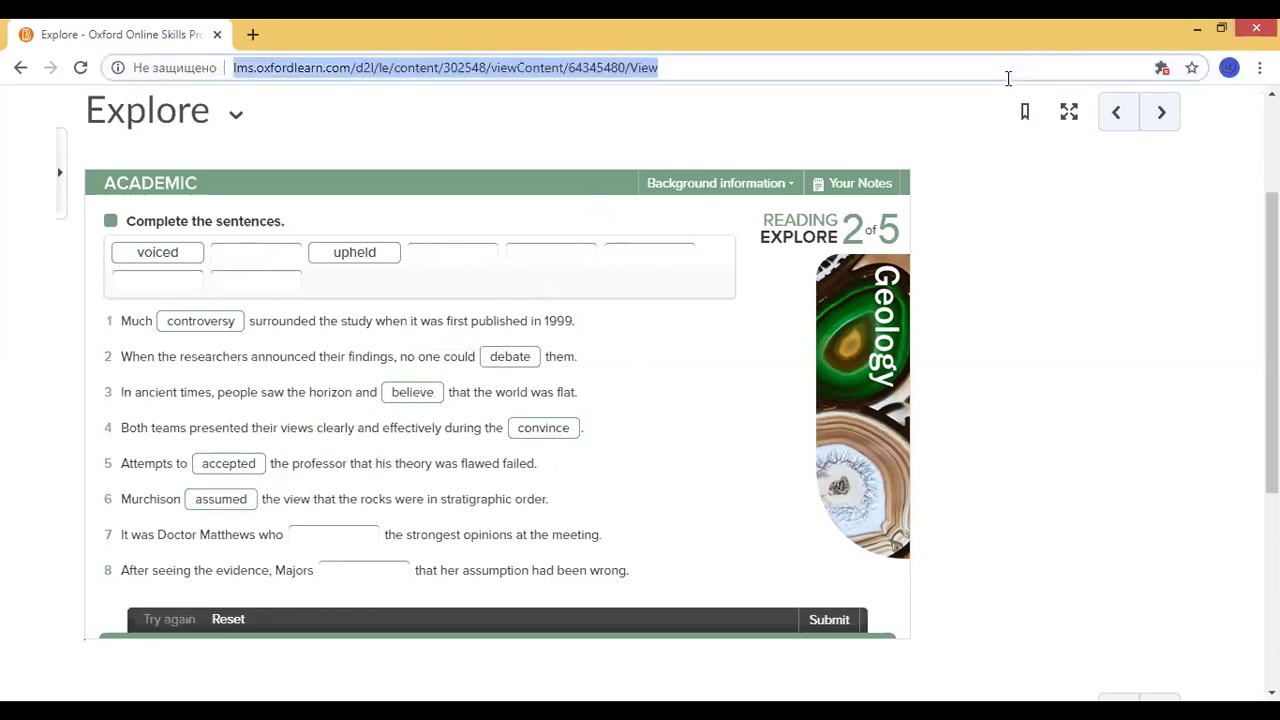
{"action": "key", "text": "alt+Tab"}
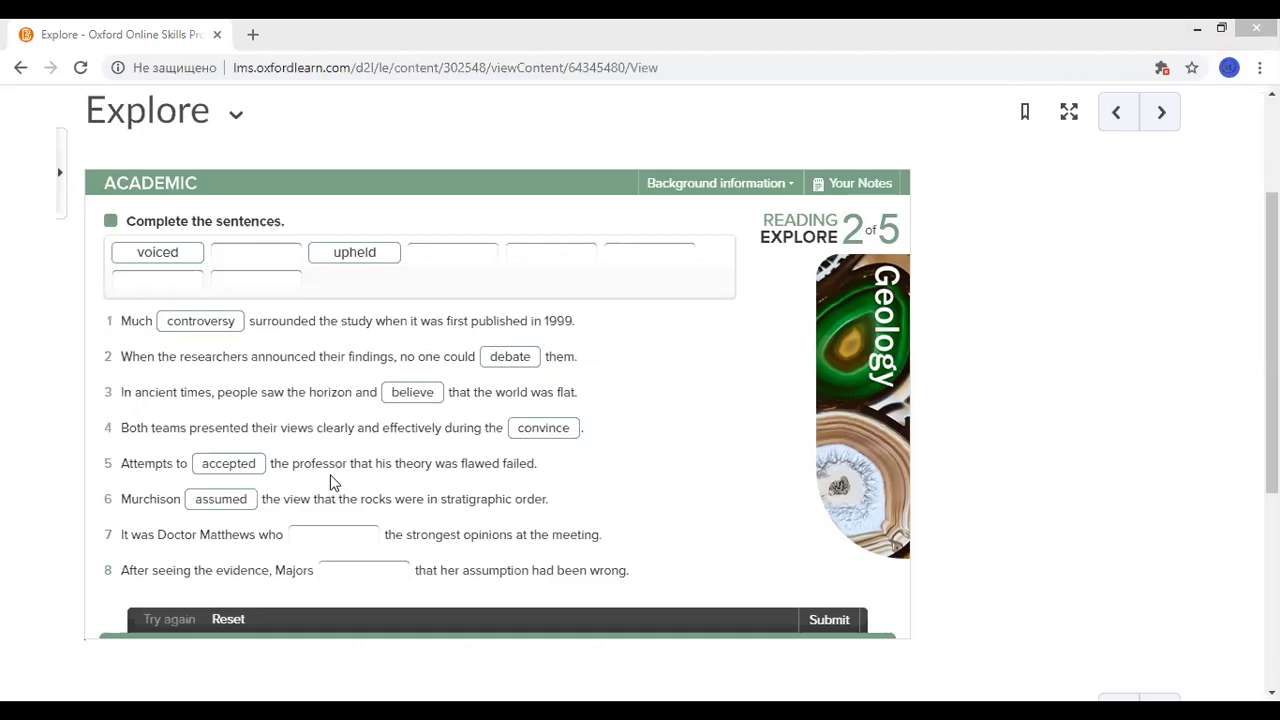
{"action": "left_click_drag", "start_coordinate": [345, 256], "coordinate": [341, 529]}
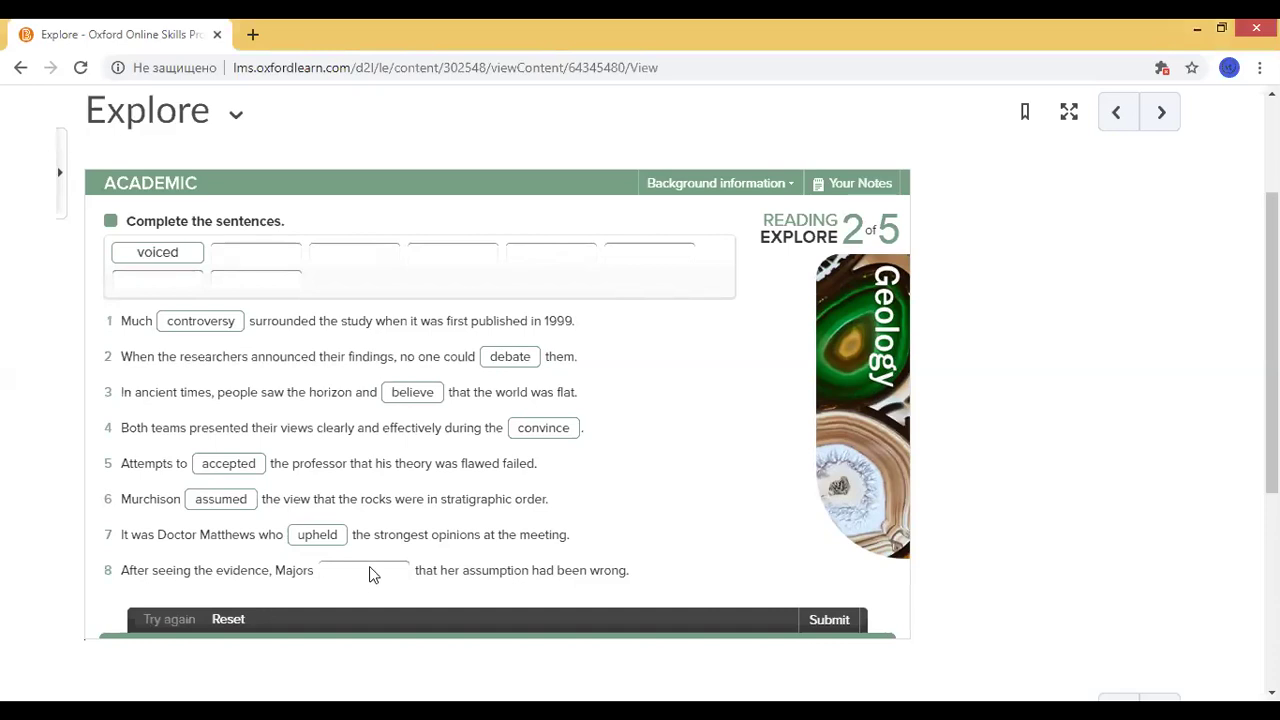
{"action": "left_click_drag", "start_coordinate": [160, 254], "coordinate": [366, 583]}
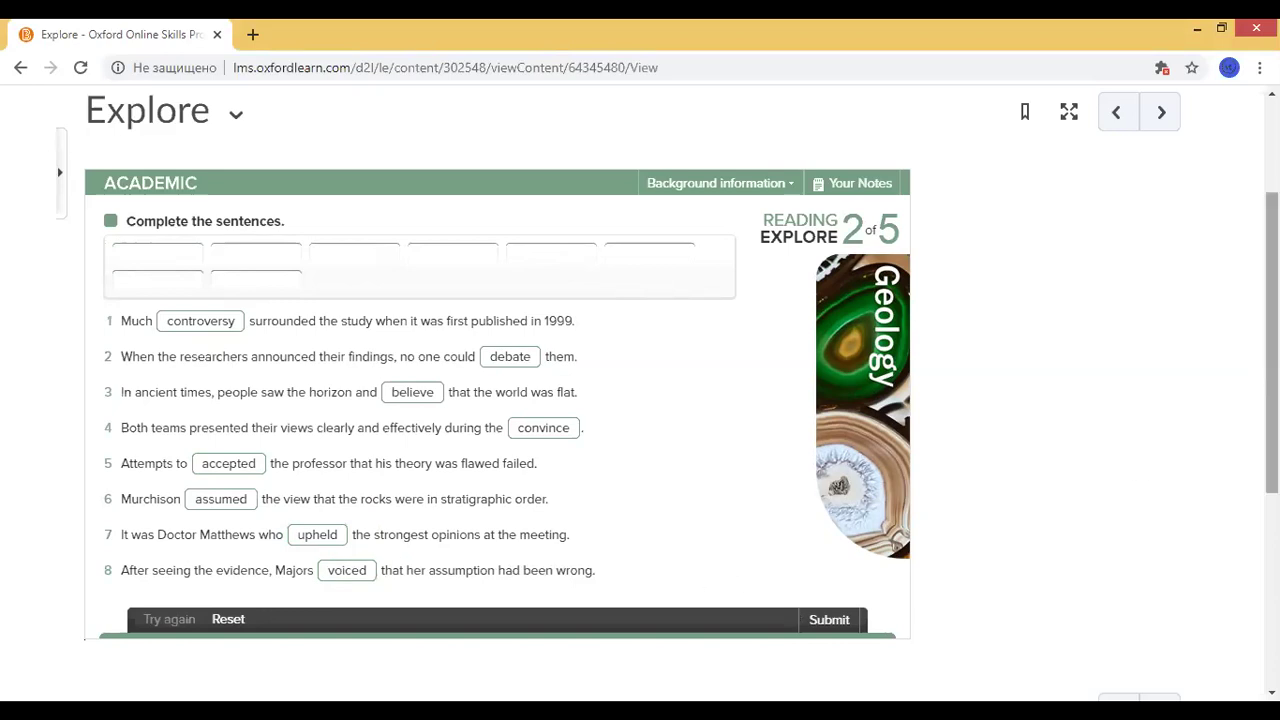
Submit the completed sentences, dismiss the score message and start another try at the exercise.
{"action": "scroll", "coordinate": [682, 393], "scroll_direction": "down", "scroll_amount": 1}
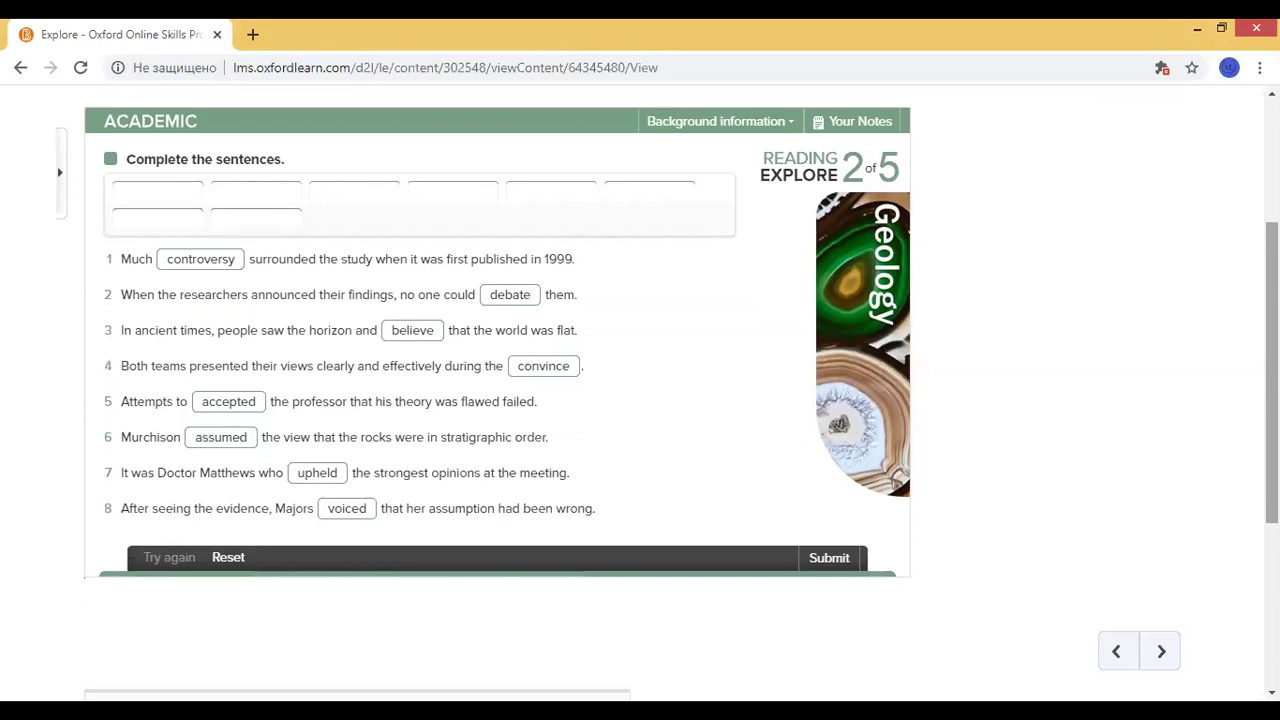
{"action": "left_click", "coordinate": [828, 560]}
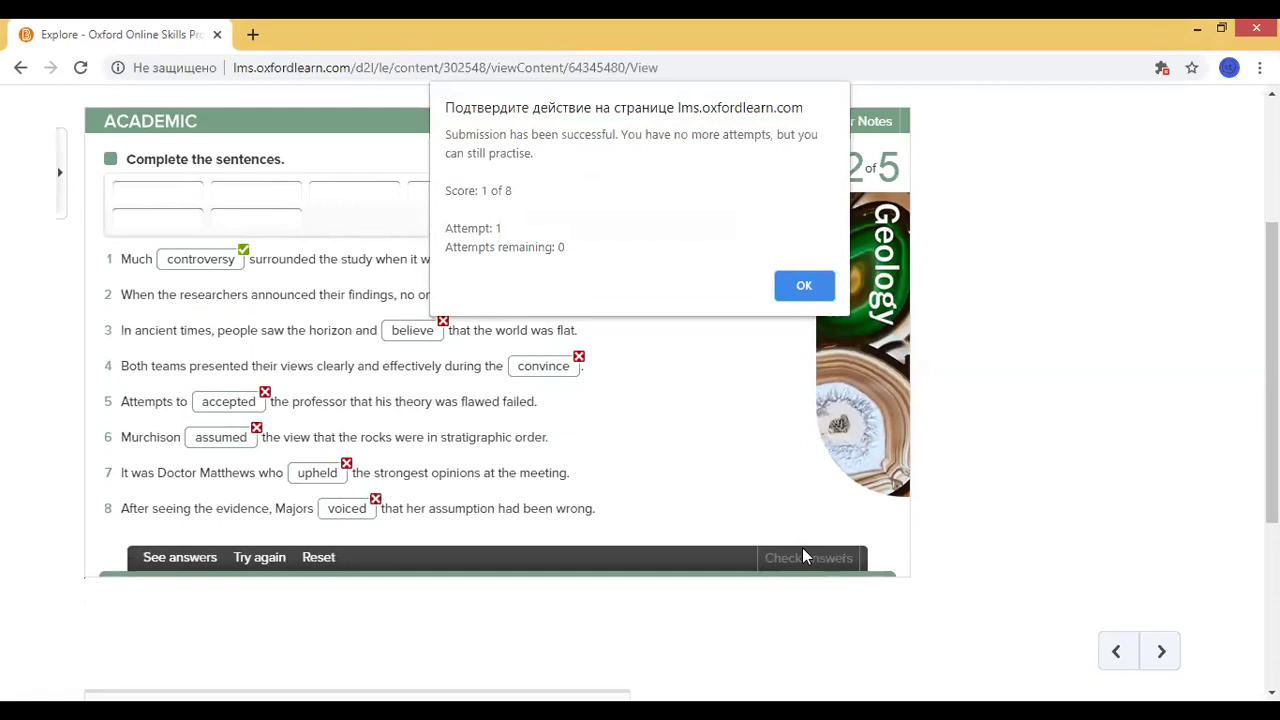
{"action": "left_click", "coordinate": [737, 287]}
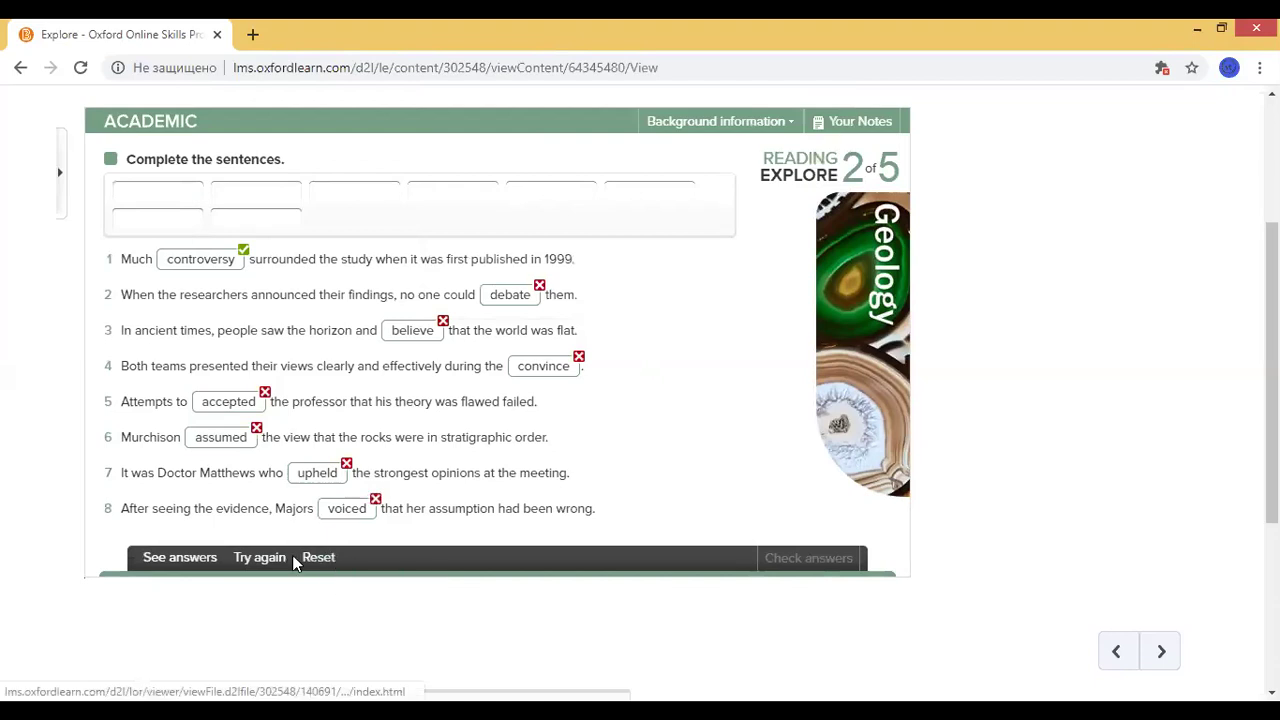
{"action": "left_click", "coordinate": [258, 560]}
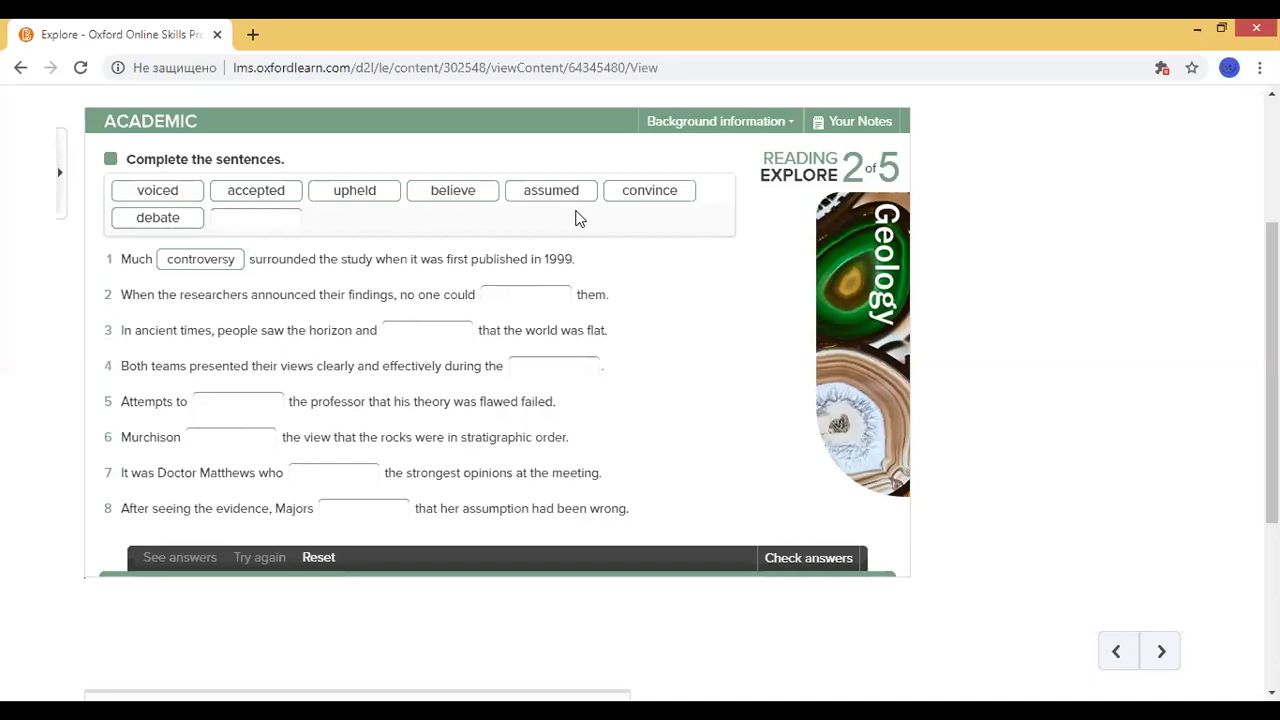
Fill the gap in sentence 2 with "believe" and the gap in sentence 3 with "assumed".
{"action": "left_click", "coordinate": [659, 200]}
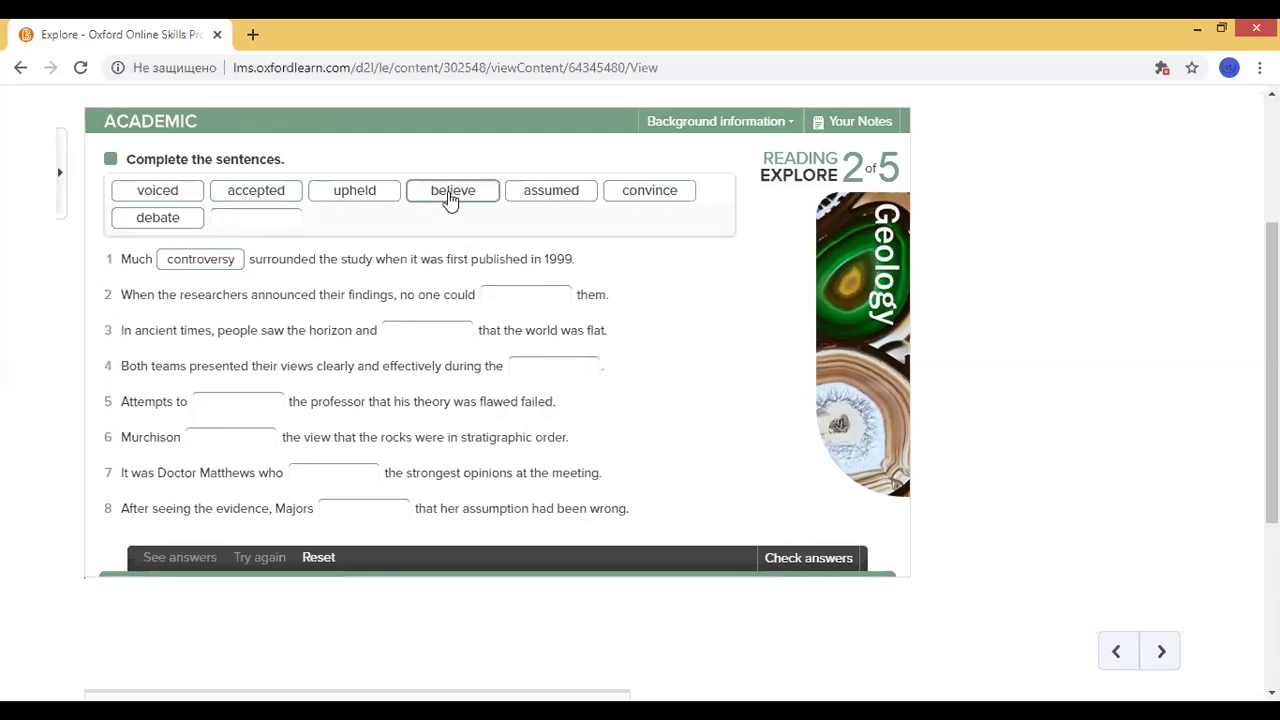
{"action": "left_click_drag", "start_coordinate": [450, 198], "coordinate": [526, 303]}
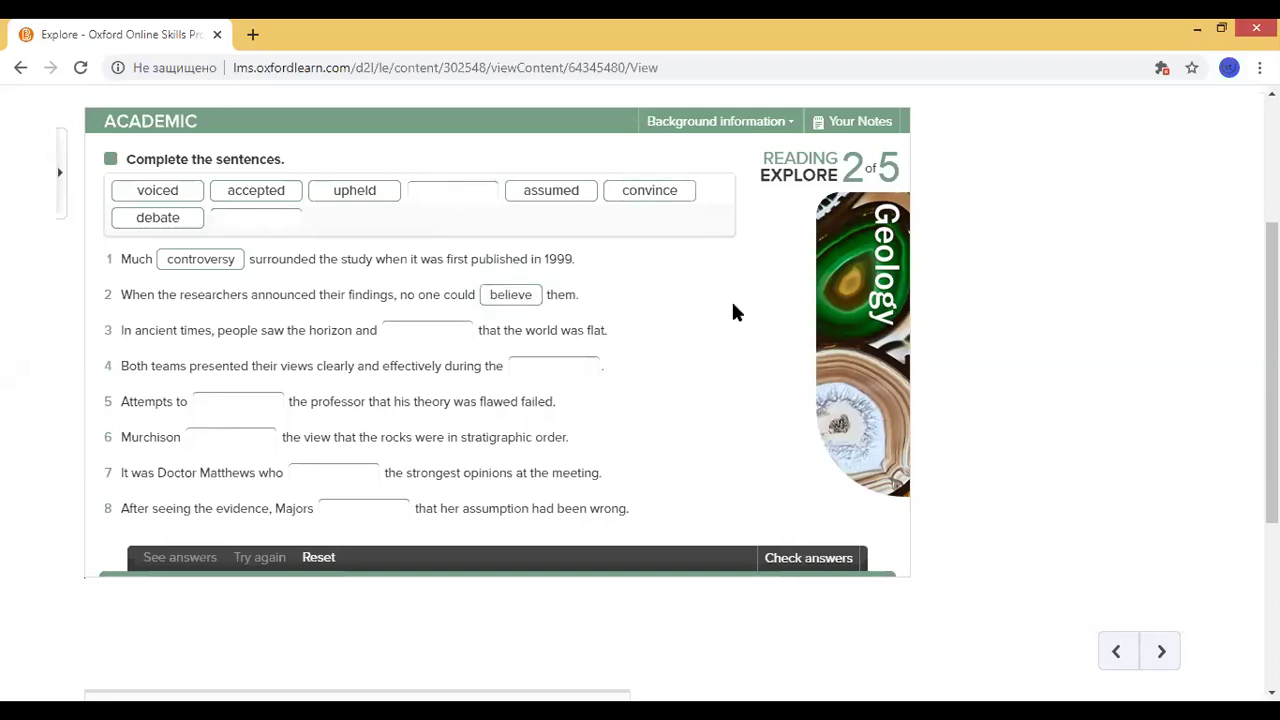
{"action": "left_click_drag", "start_coordinate": [652, 380], "coordinate": [110, 330]}
{"action": "scroll", "coordinate": [400, 330], "scroll_direction": "up", "scroll_amount": 1}
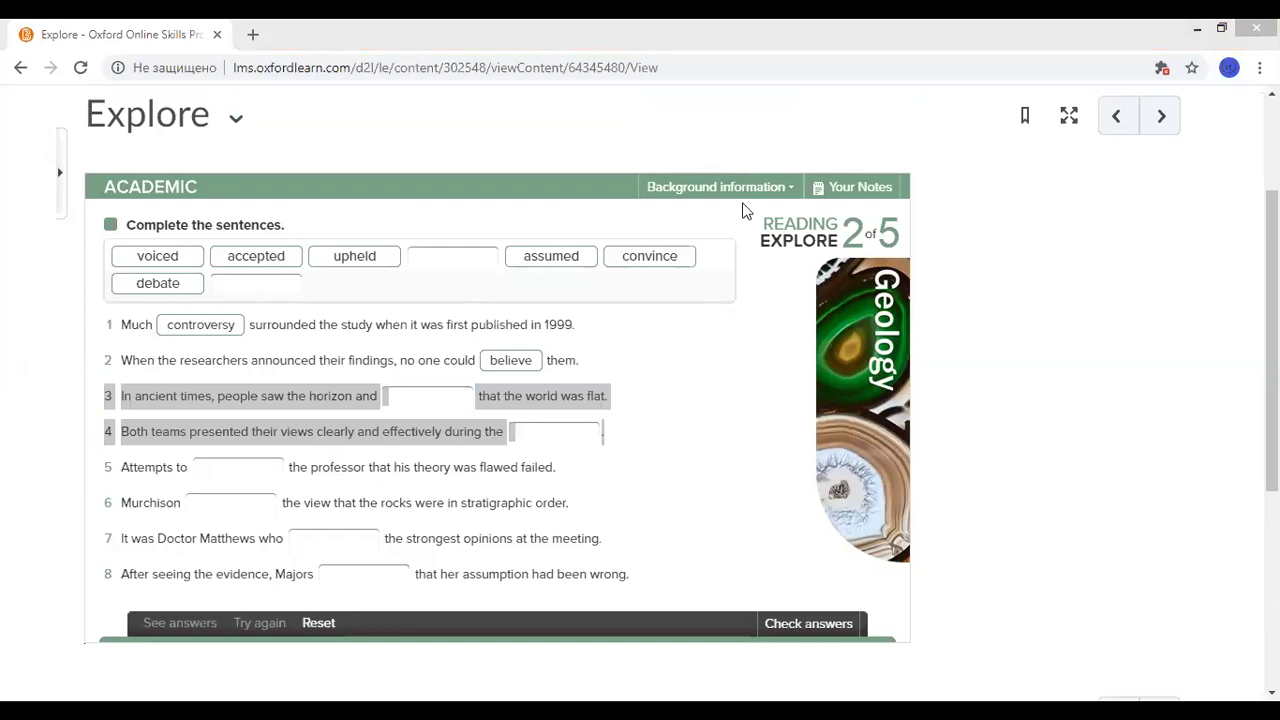
{"action": "left_click", "coordinate": [633, 161]}
{"action": "scroll", "coordinate": [633, 161], "scroll_direction": "down", "scroll_amount": 1}
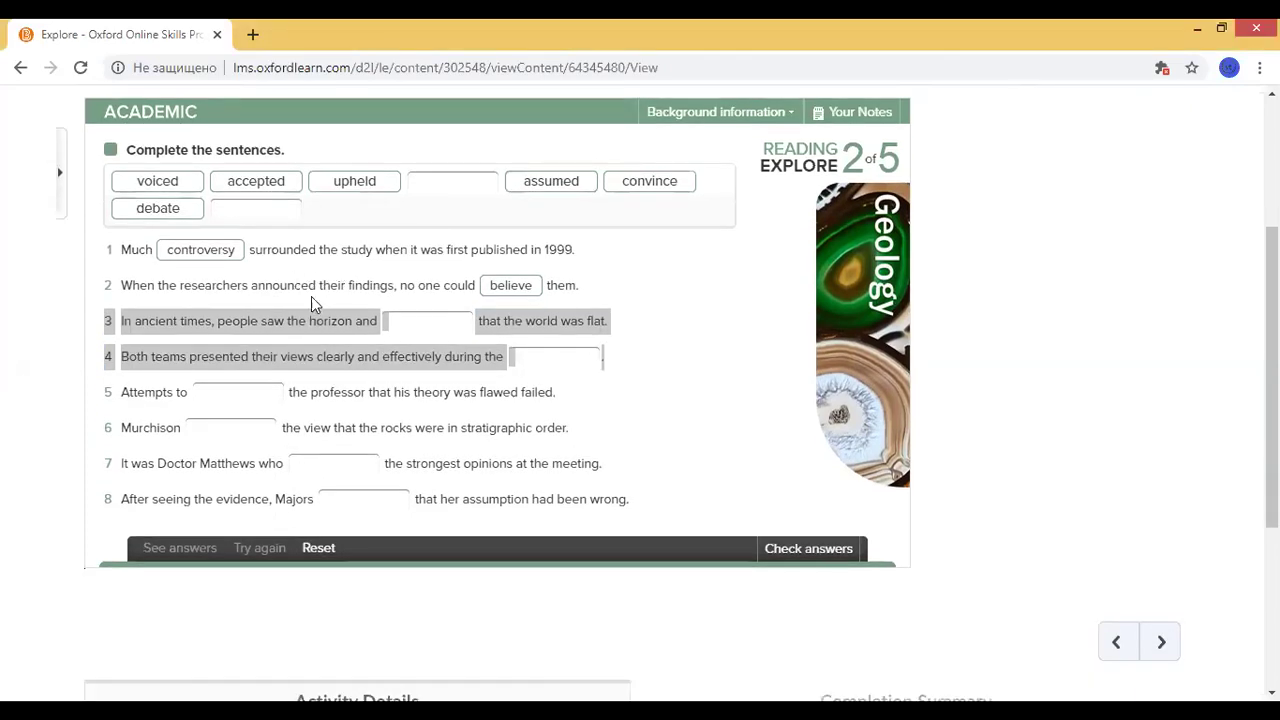
{"action": "left_click", "coordinate": [420, 313]}
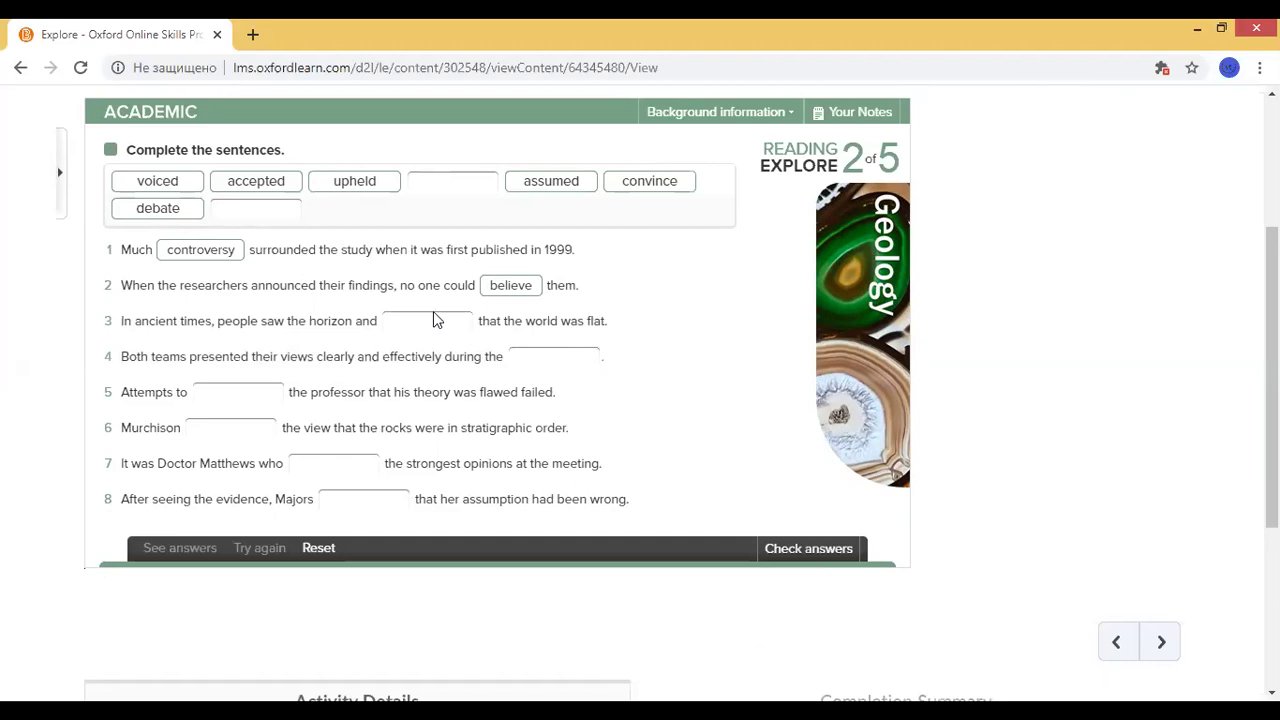
{"action": "left_click_drag", "start_coordinate": [567, 181], "coordinate": [445, 340]}
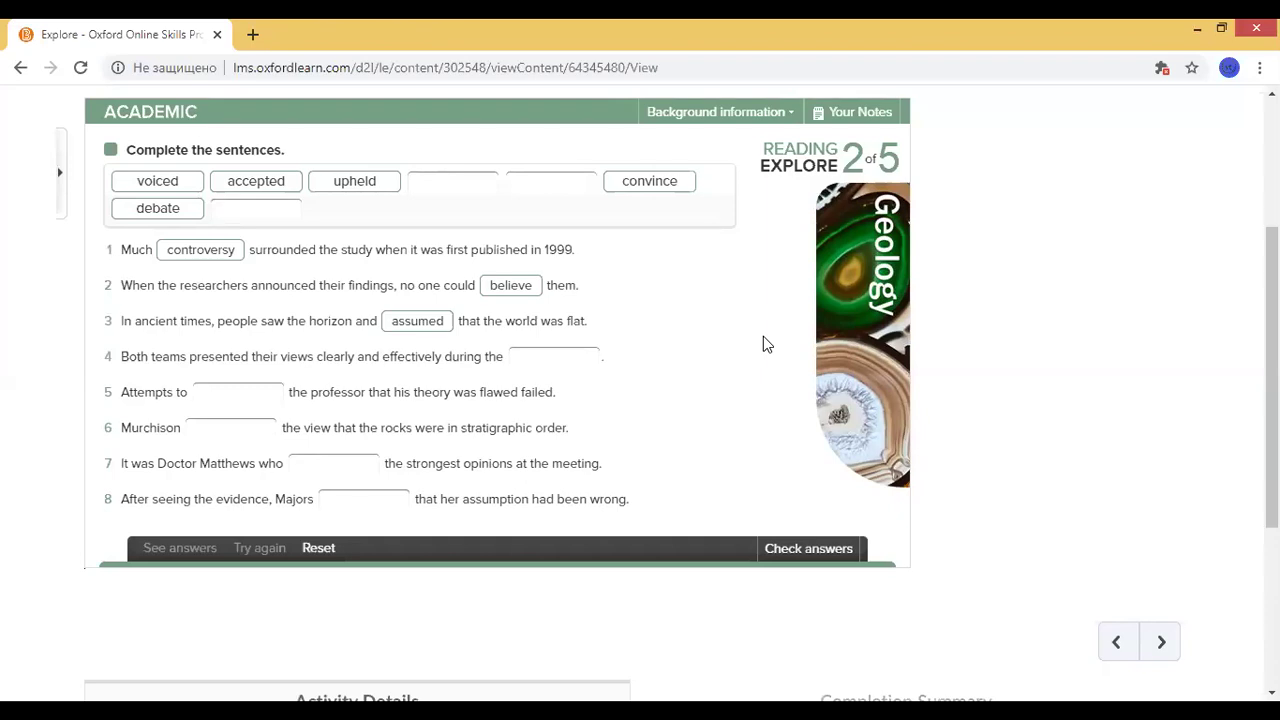
Fill the gaps in sentences 4 to 8 with "debate", "convince", "accepted", "voiced" and "upheld" in that order.
{"action": "left_click_drag", "start_coordinate": [177, 214], "coordinate": [568, 366]}
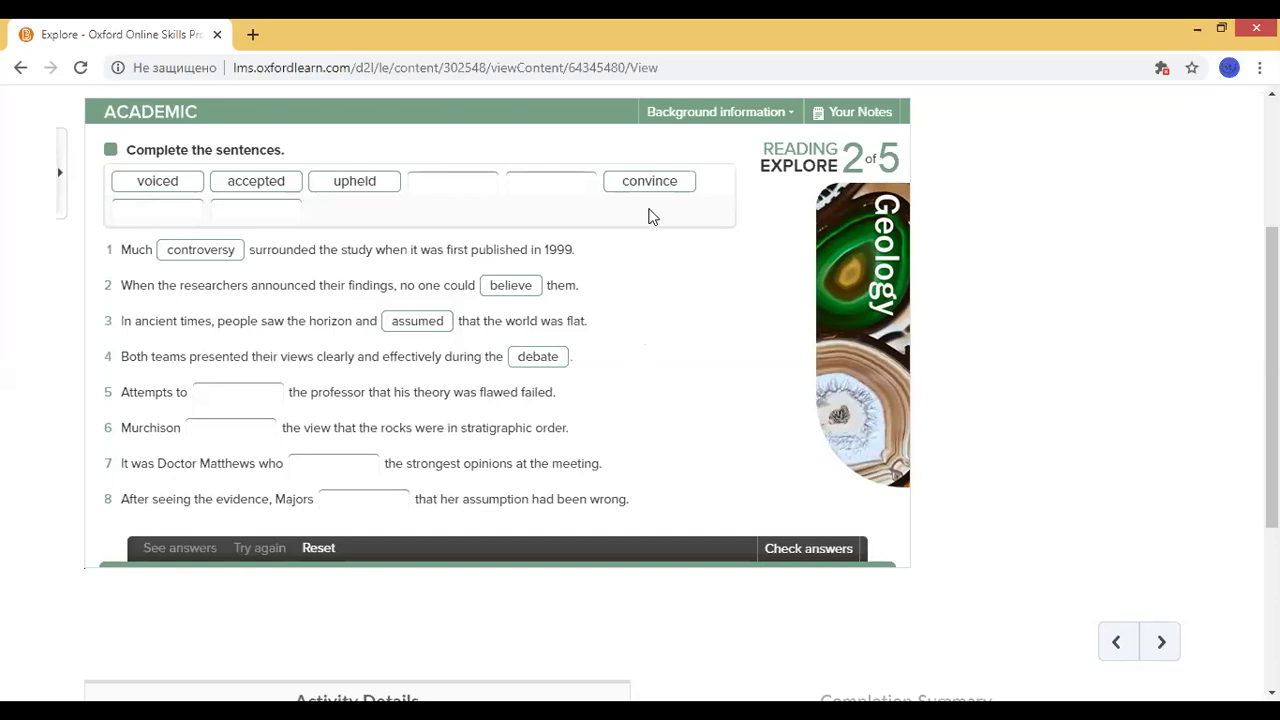
{"action": "left_click_drag", "start_coordinate": [655, 190], "coordinate": [248, 400]}
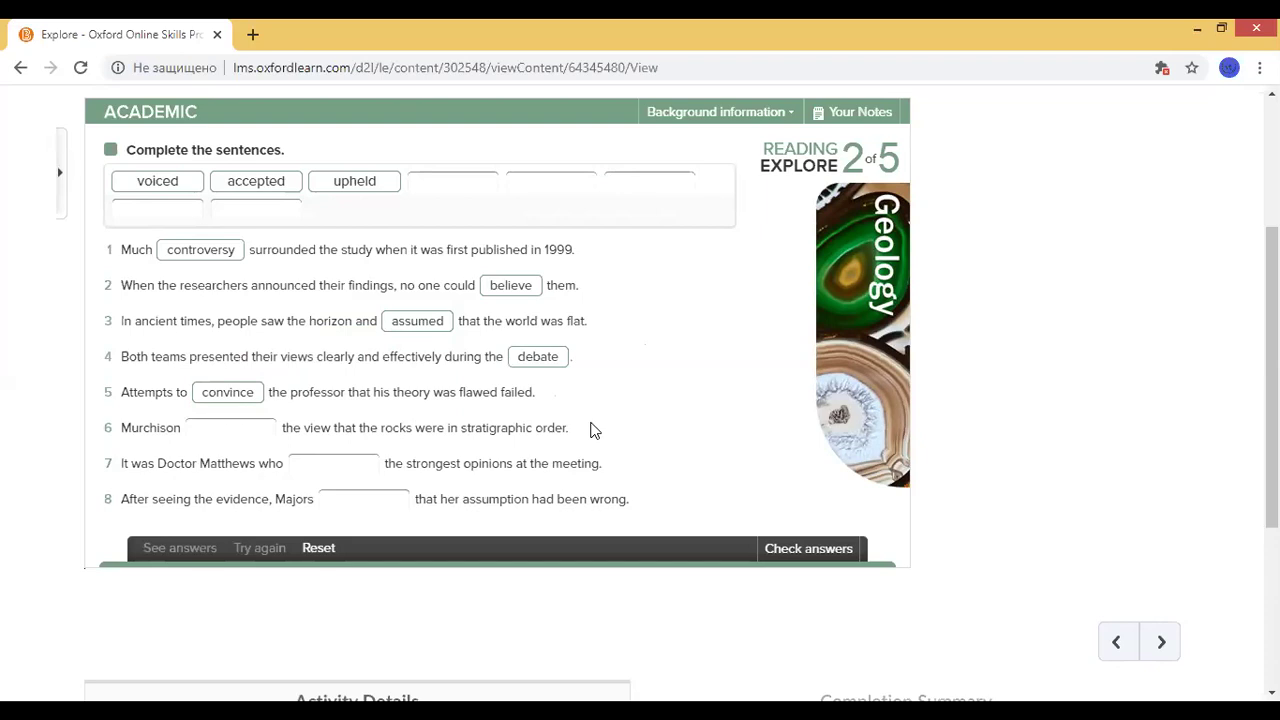
{"action": "left_click_drag", "start_coordinate": [251, 189], "coordinate": [226, 448]}
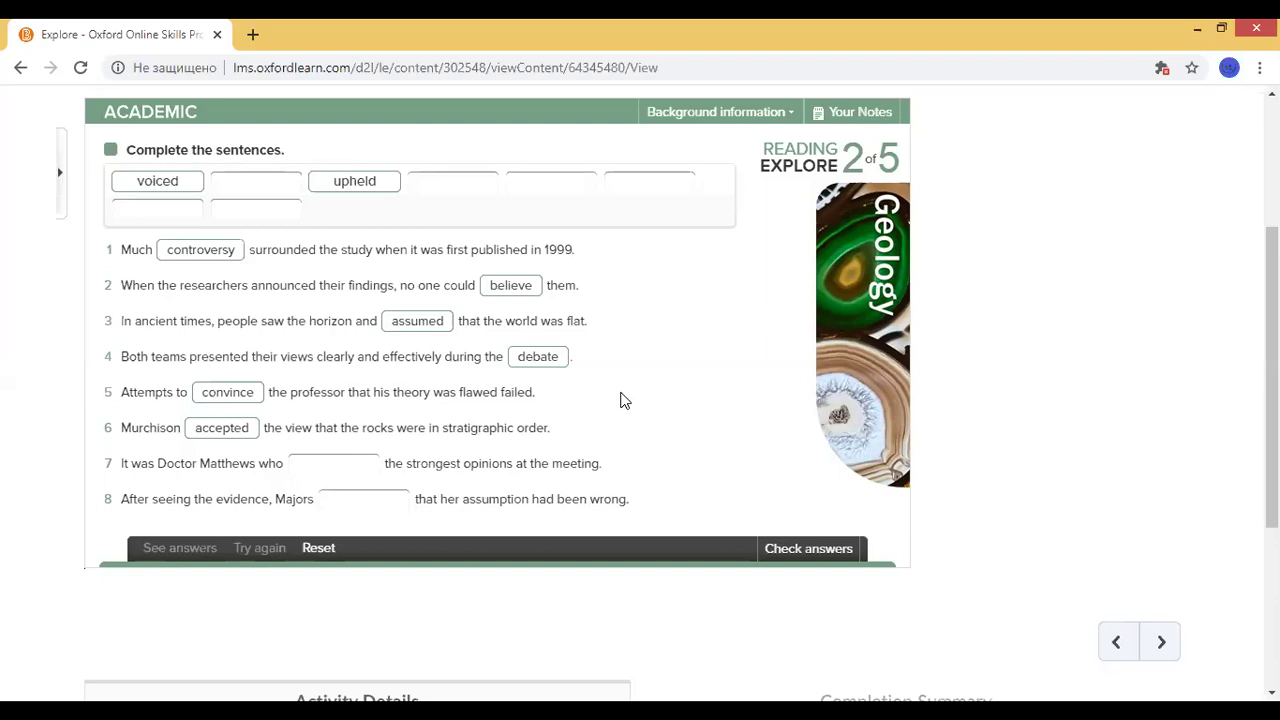
{"action": "left_click_drag", "start_coordinate": [182, 197], "coordinate": [350, 485]}
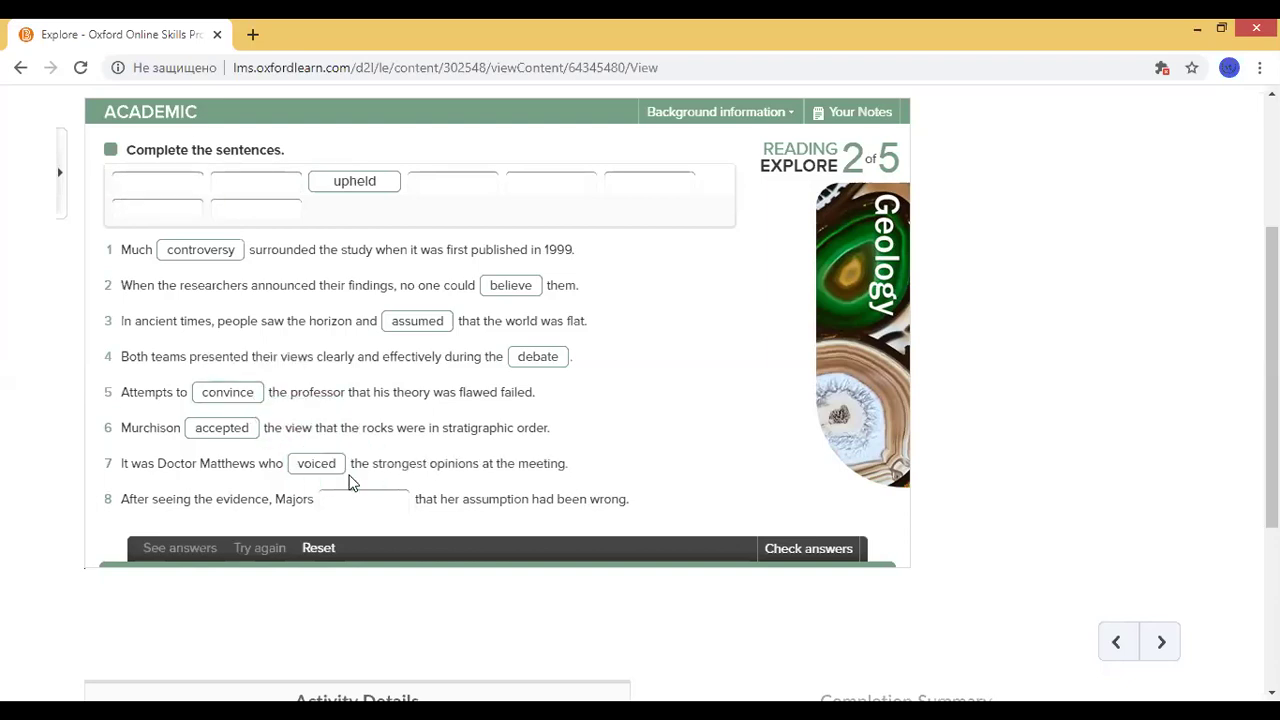
{"action": "left_click_drag", "start_coordinate": [346, 180], "coordinate": [358, 503]}
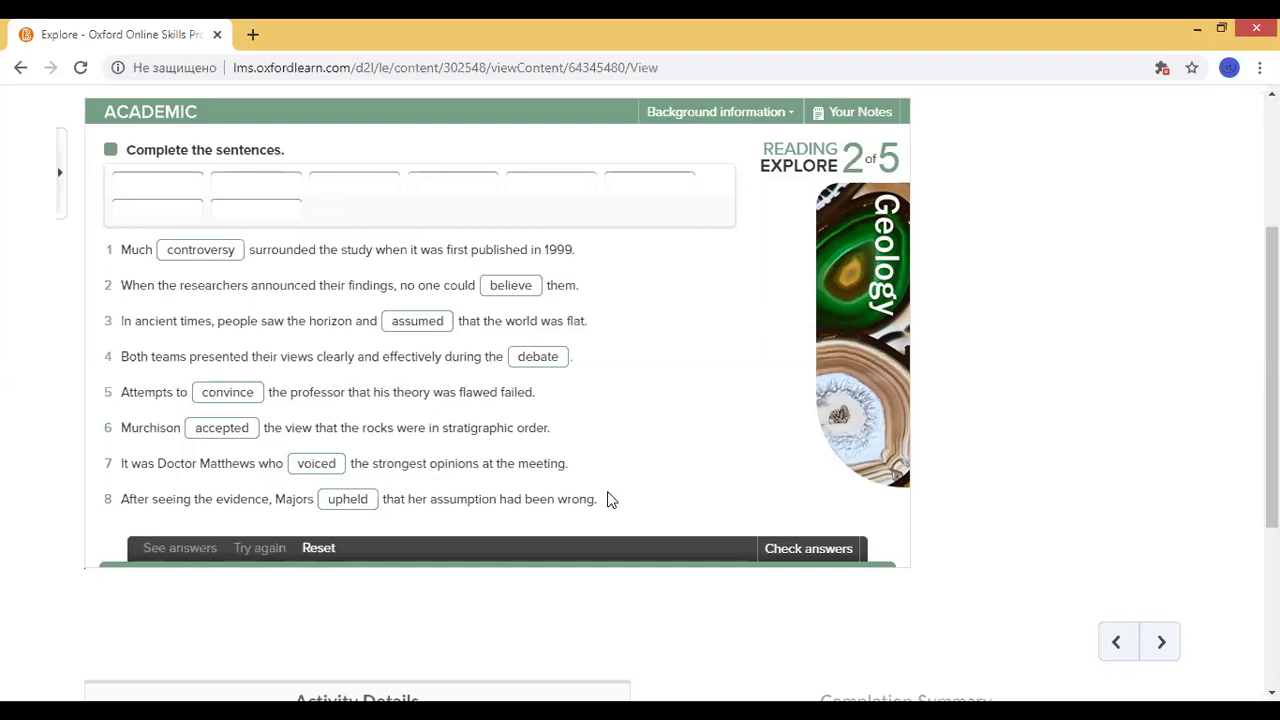
Check the second set of answers, dismiss the score message and try the incorrect sentences again.
{"action": "left_click", "coordinate": [814, 550]}
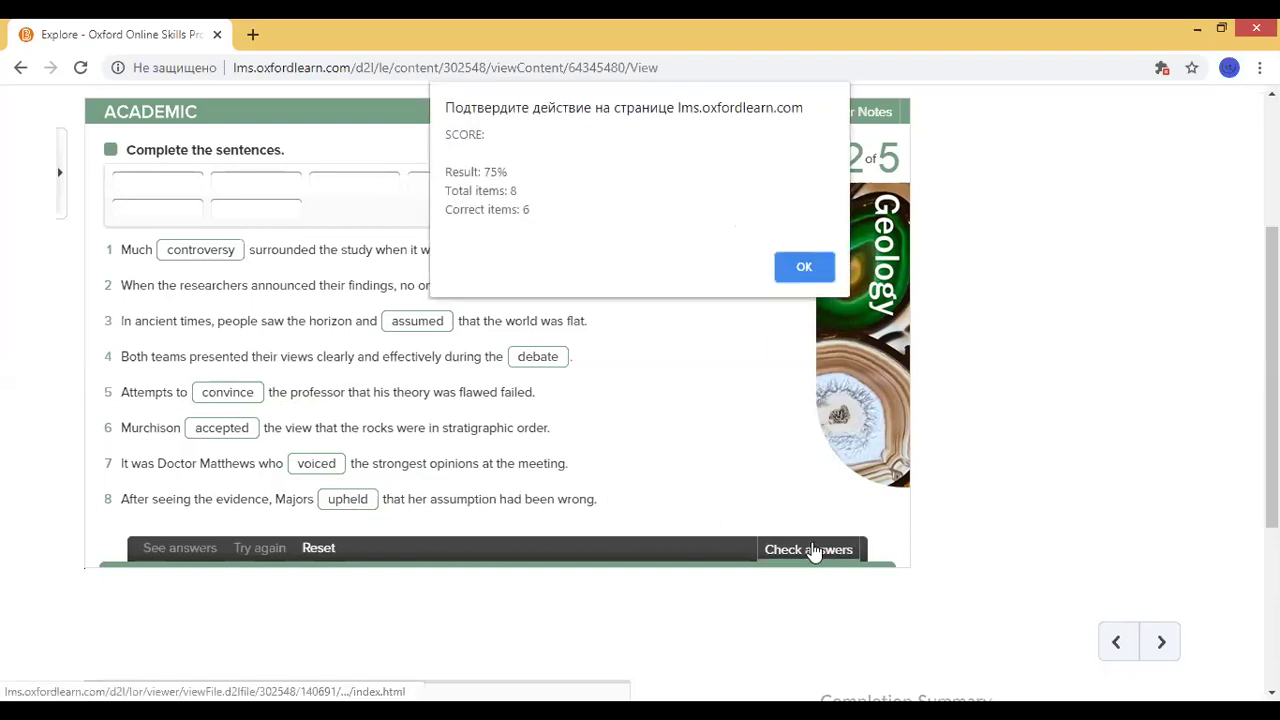
{"action": "left_click", "coordinate": [806, 267]}
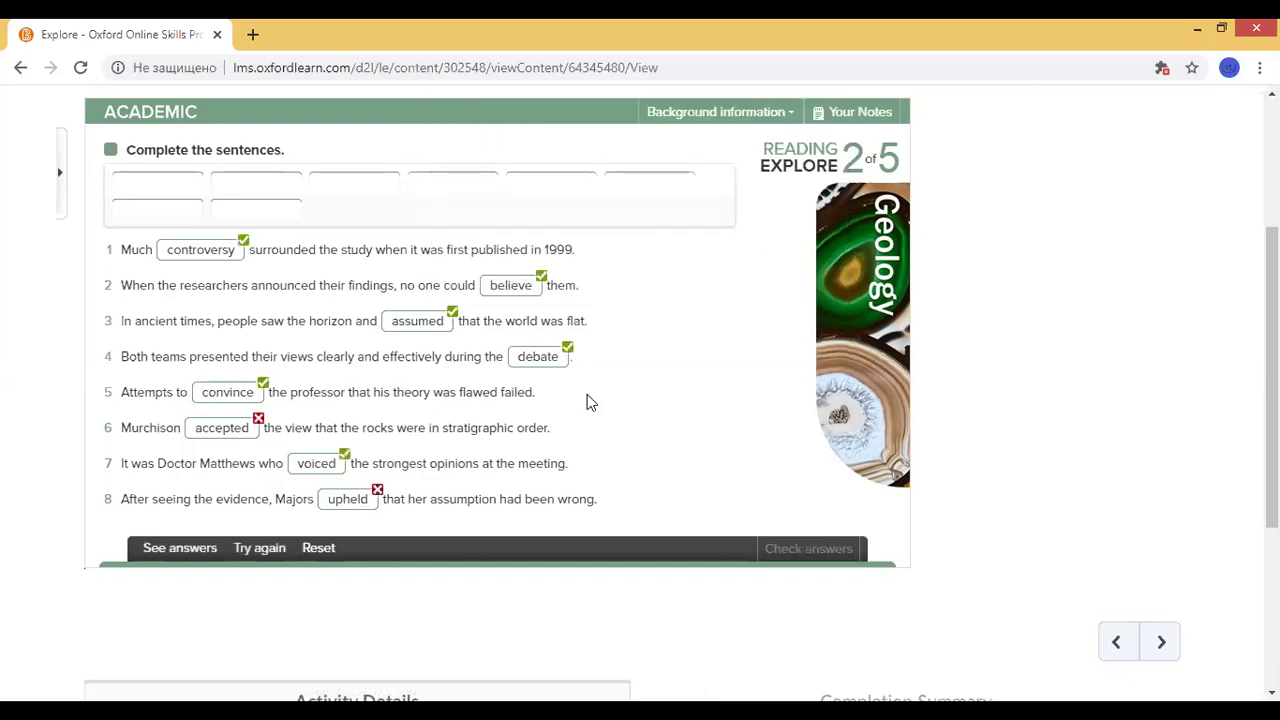
{"action": "left_click", "coordinate": [259, 549]}
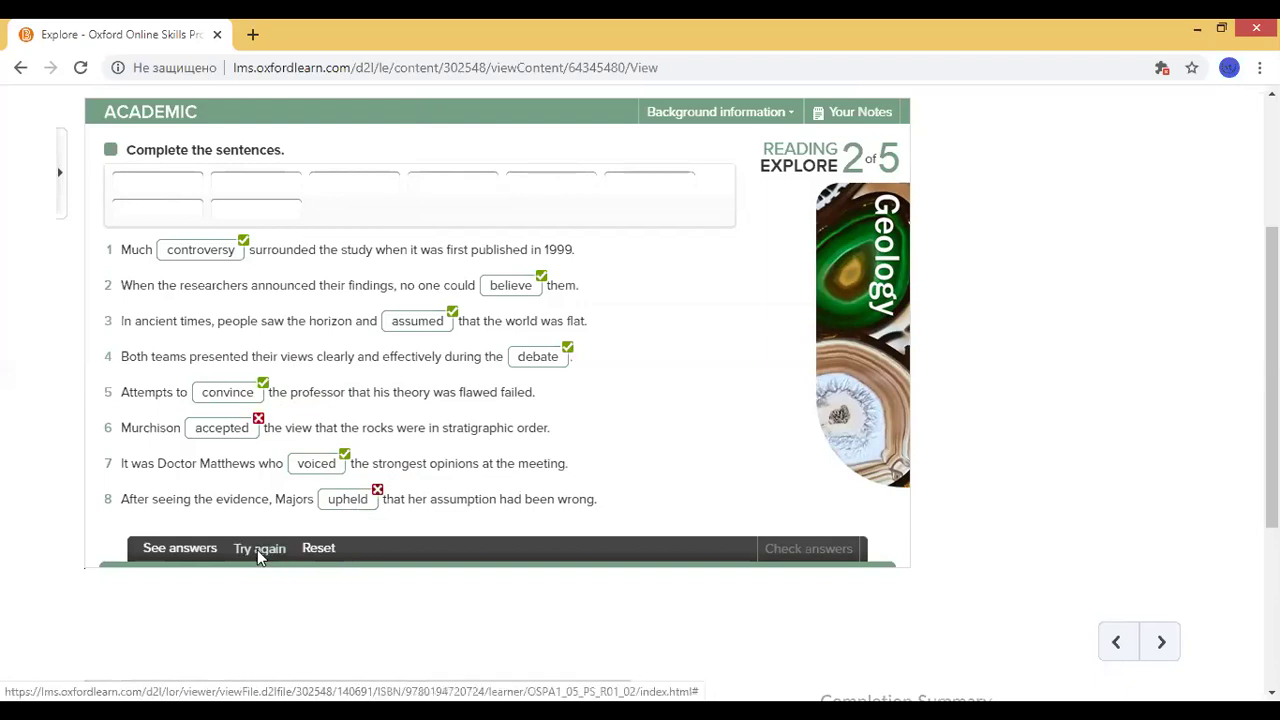
Place "accepted" in sentence 8 and "upheld" in sentence 6, and check the answers.
{"action": "left_click_drag", "start_coordinate": [267, 188], "coordinate": [355, 497]}
{"action": "left_click_drag", "start_coordinate": [374, 193], "coordinate": [240, 427]}
{"action": "left_click", "coordinate": [806, 550]}
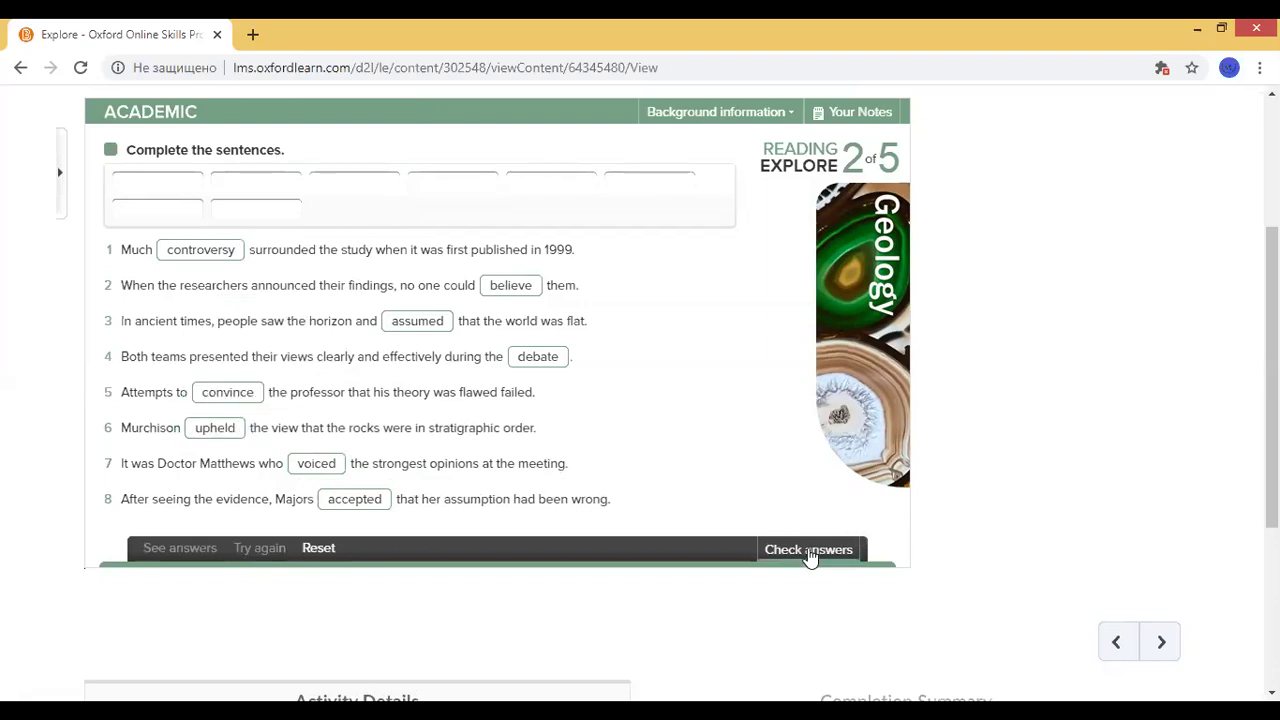
{"action": "left_click", "coordinate": [806, 268]}
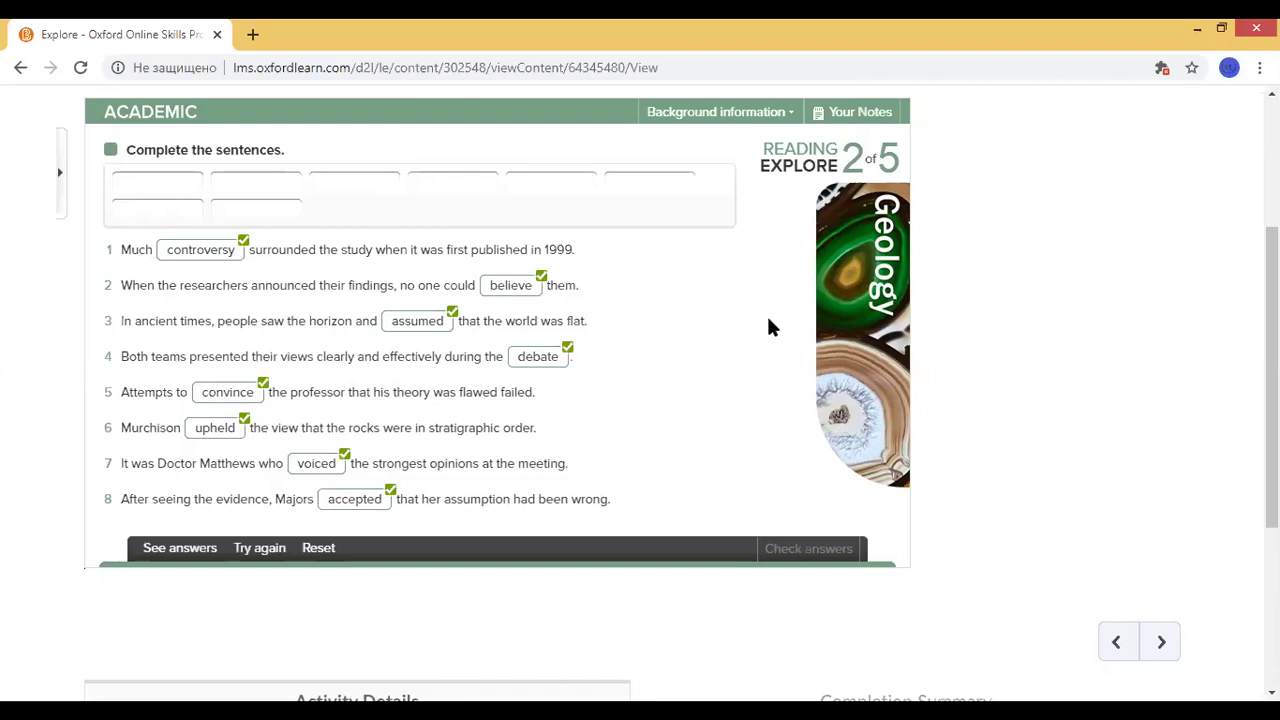
Advance from Explore to the Task 1 activity and bring its skim-reading exercise into view.
{"action": "left_click", "coordinate": [1158, 643]}
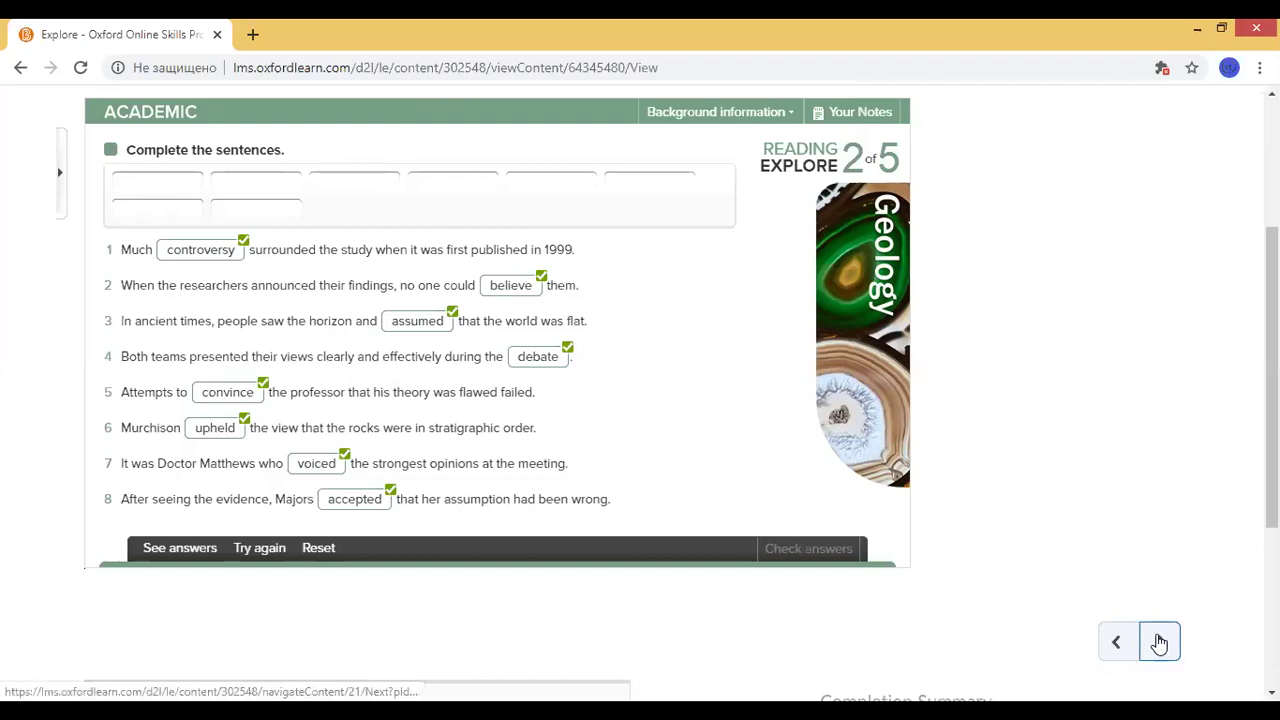
{"action": "left_click", "coordinate": [1159, 643]}
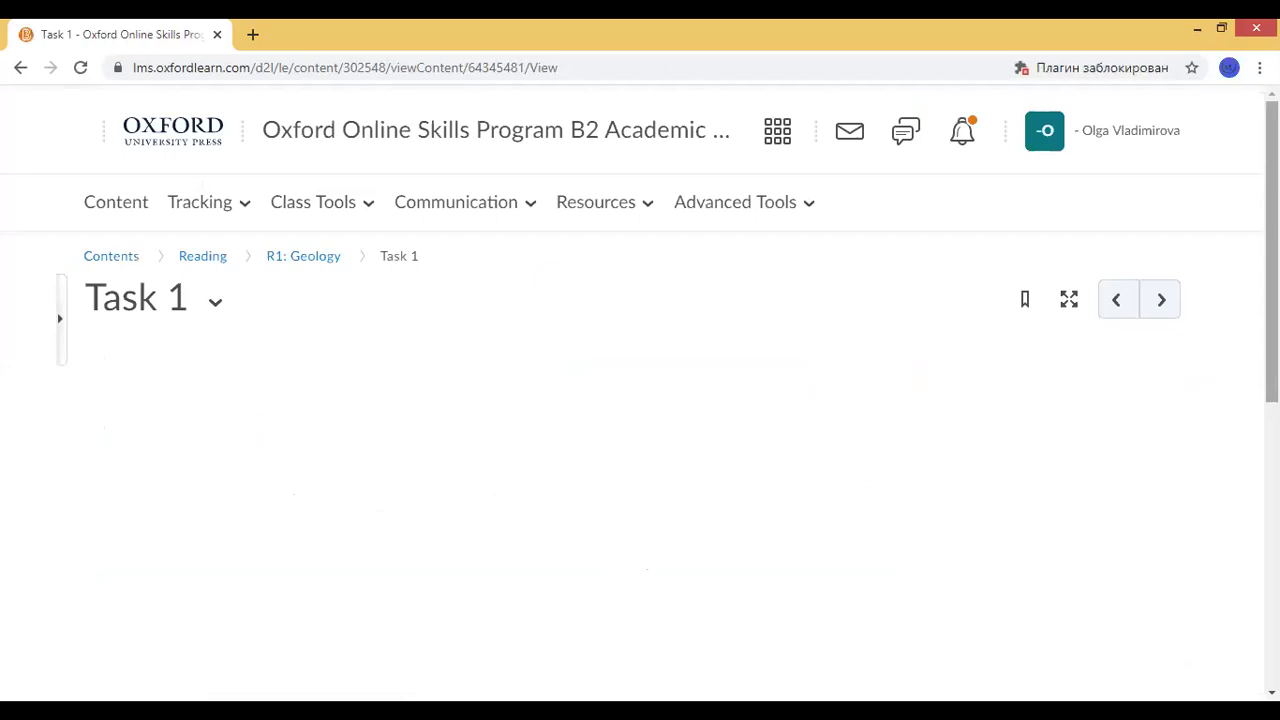
{"action": "scroll", "coordinate": [640, 400], "scroll_direction": "down", "scroll_amount": 2}
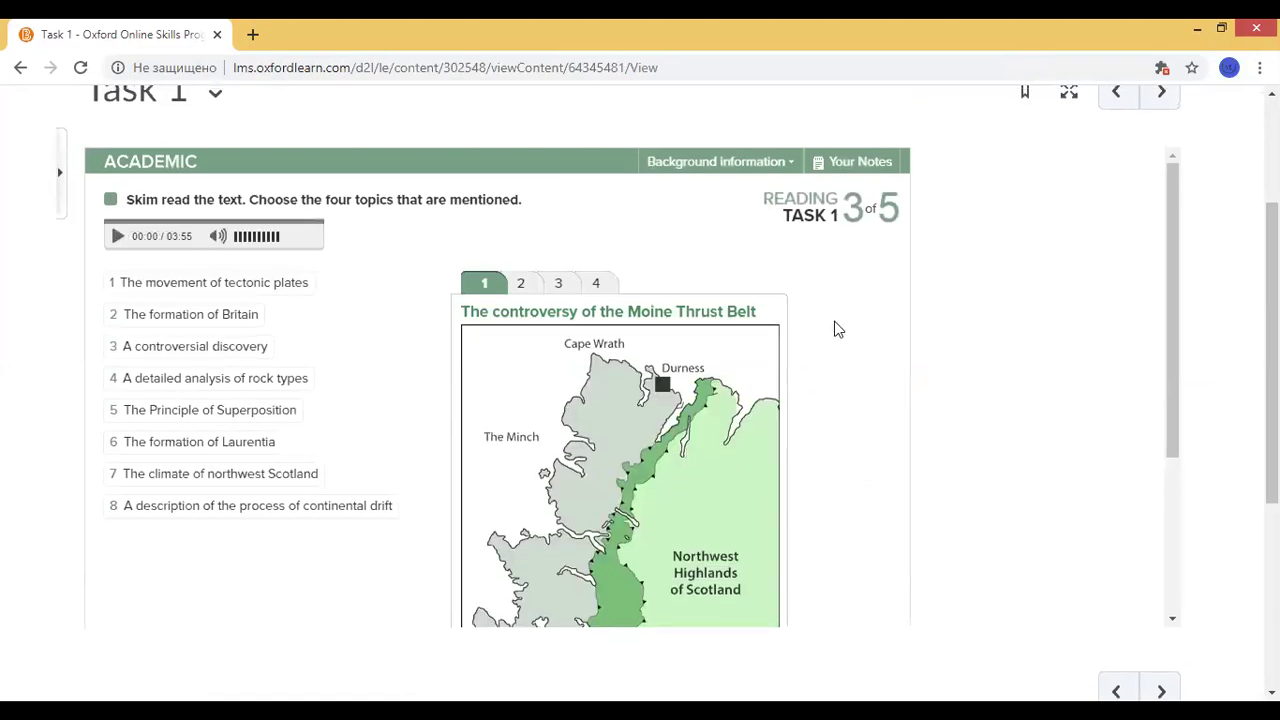
Look through pages 2, 3 and 4 of the Moine Thrust Belt reading text.
{"action": "left_click", "coordinate": [520, 282]}
{"action": "left_click", "coordinate": [559, 283]}
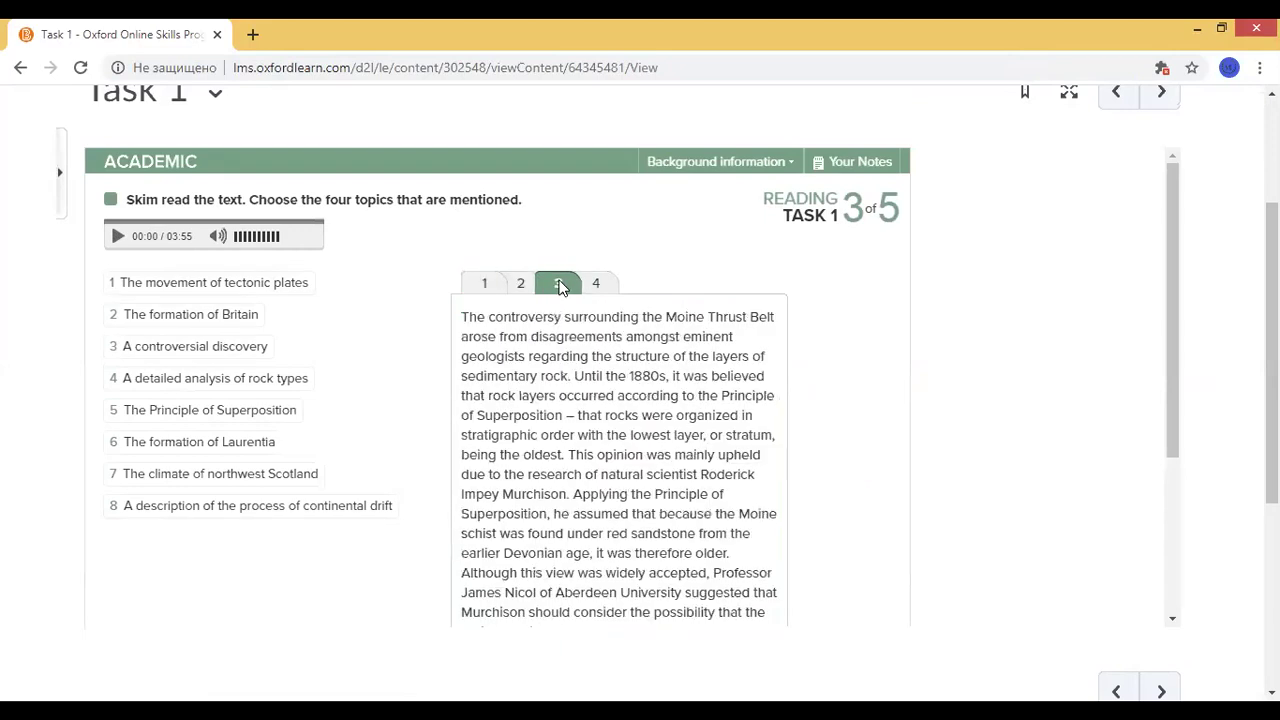
{"action": "left_click", "coordinate": [593, 284]}
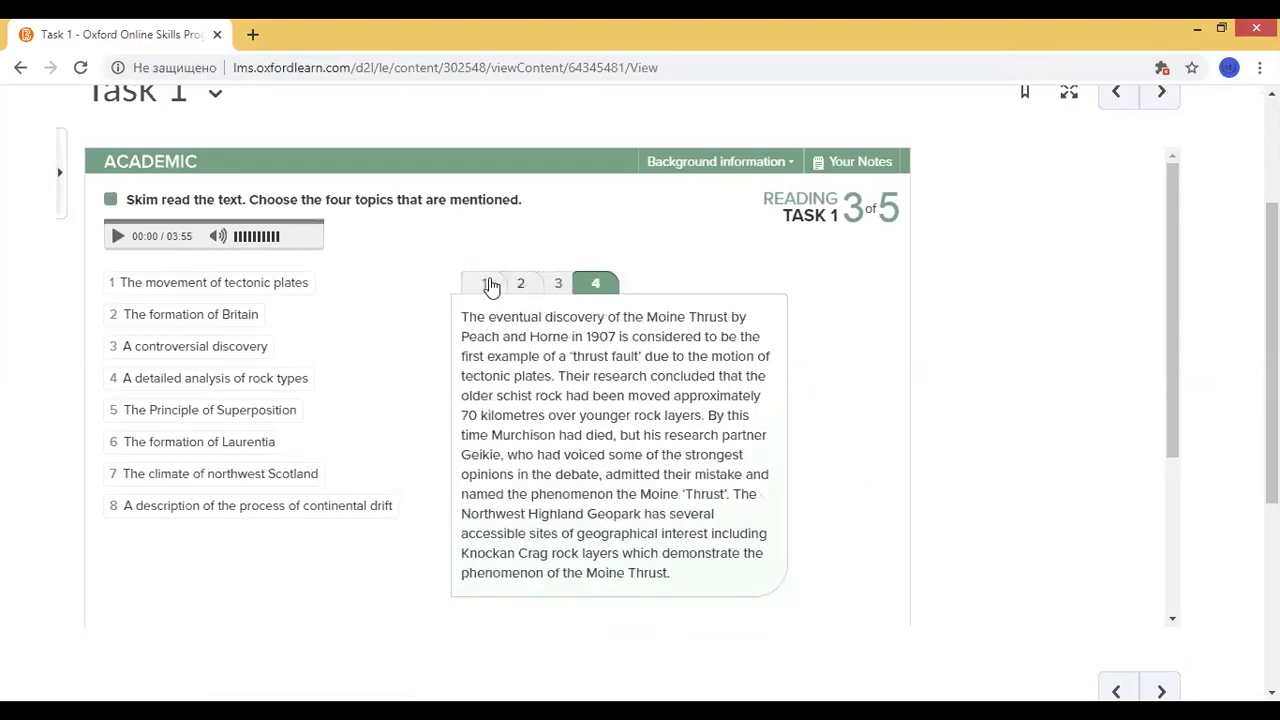
Review pages 1 and 2 of the Moine Thrust Belt text and return to the Task 1 page header.
{"action": "left_click", "coordinate": [489, 286]}
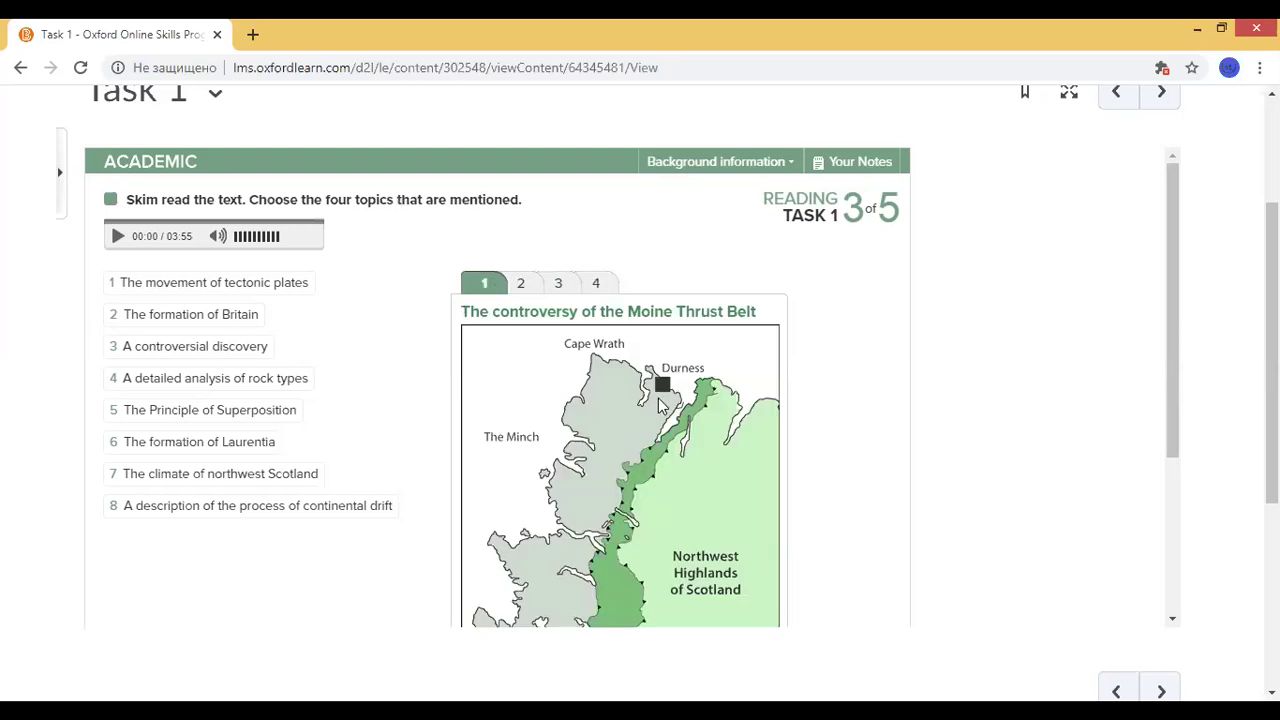
{"action": "left_click", "coordinate": [521, 285]}
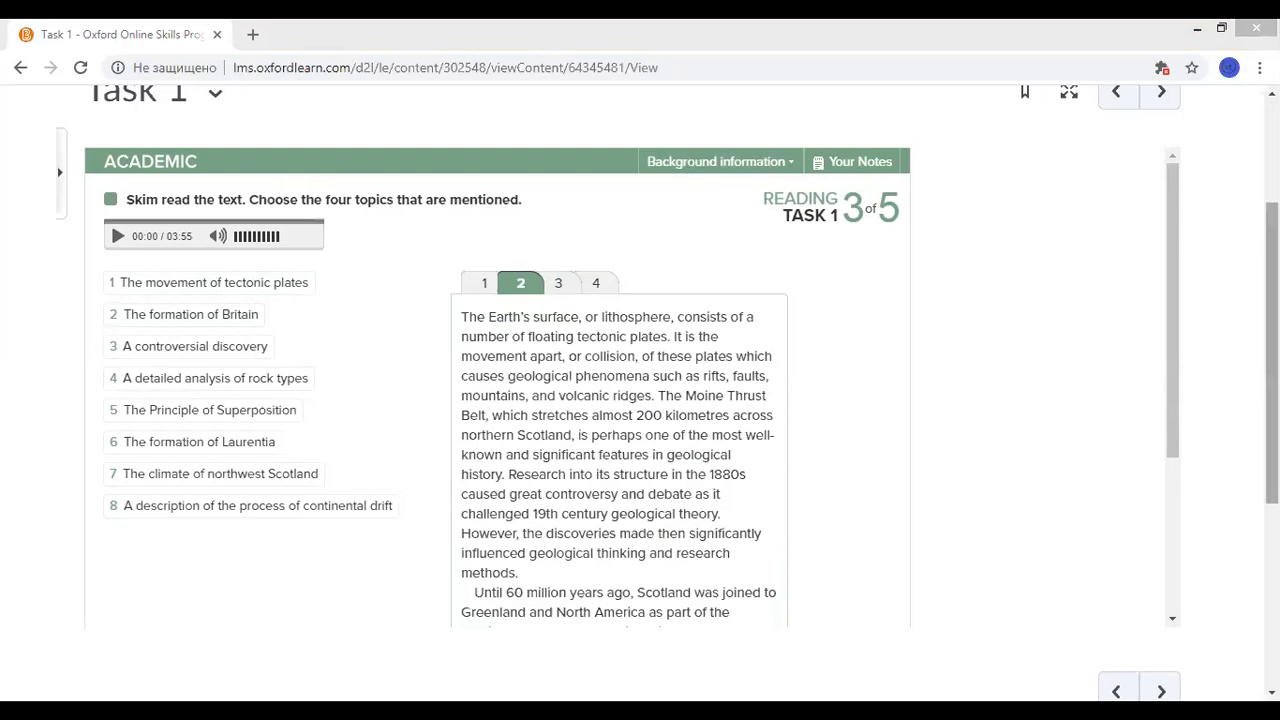
{"action": "scroll", "coordinate": [588, 150], "scroll_direction": "up", "scroll_amount": 1}
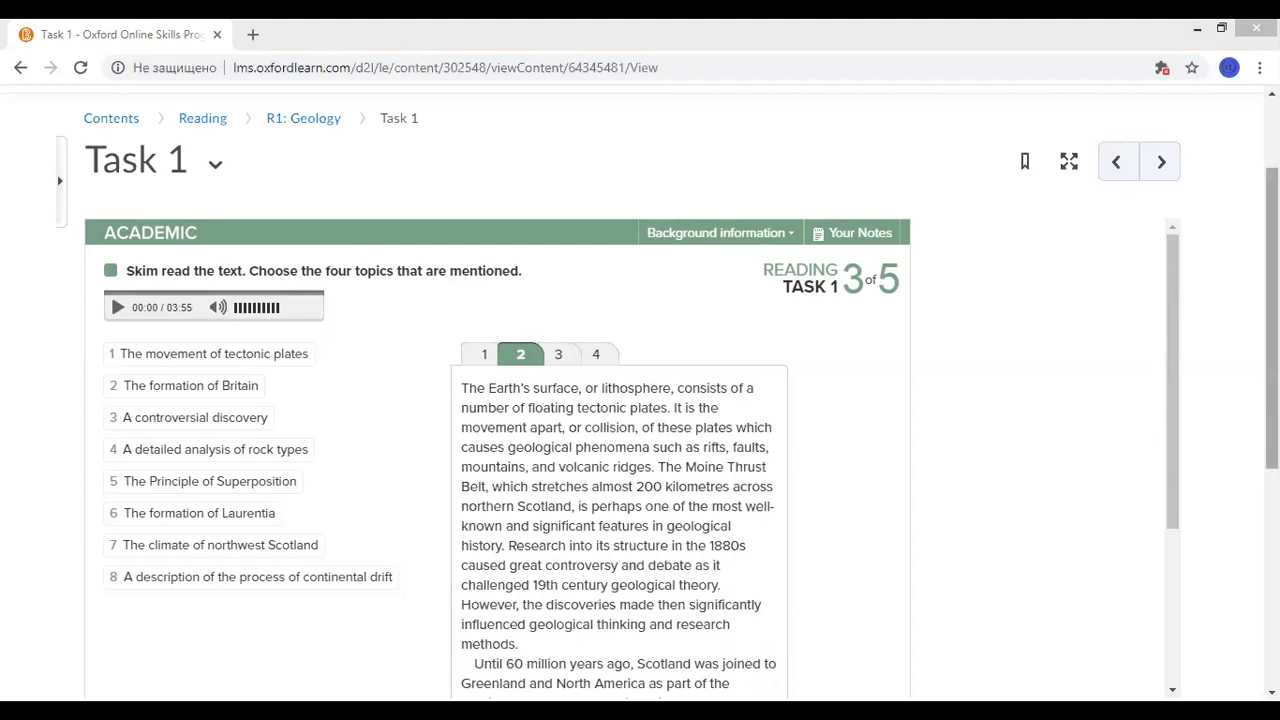
{"action": "scroll", "coordinate": [640, 400], "scroll_direction": "up", "scroll_amount": 2}
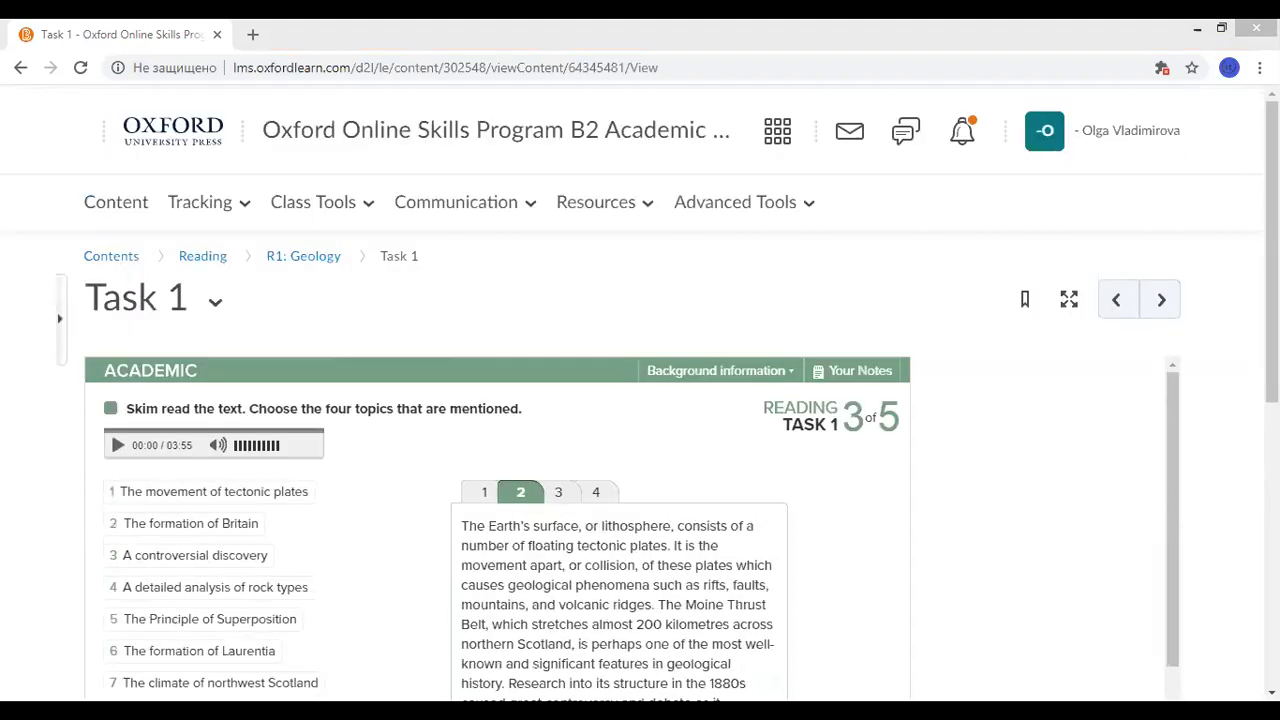
{"action": "left_click", "coordinate": [779, 145]}
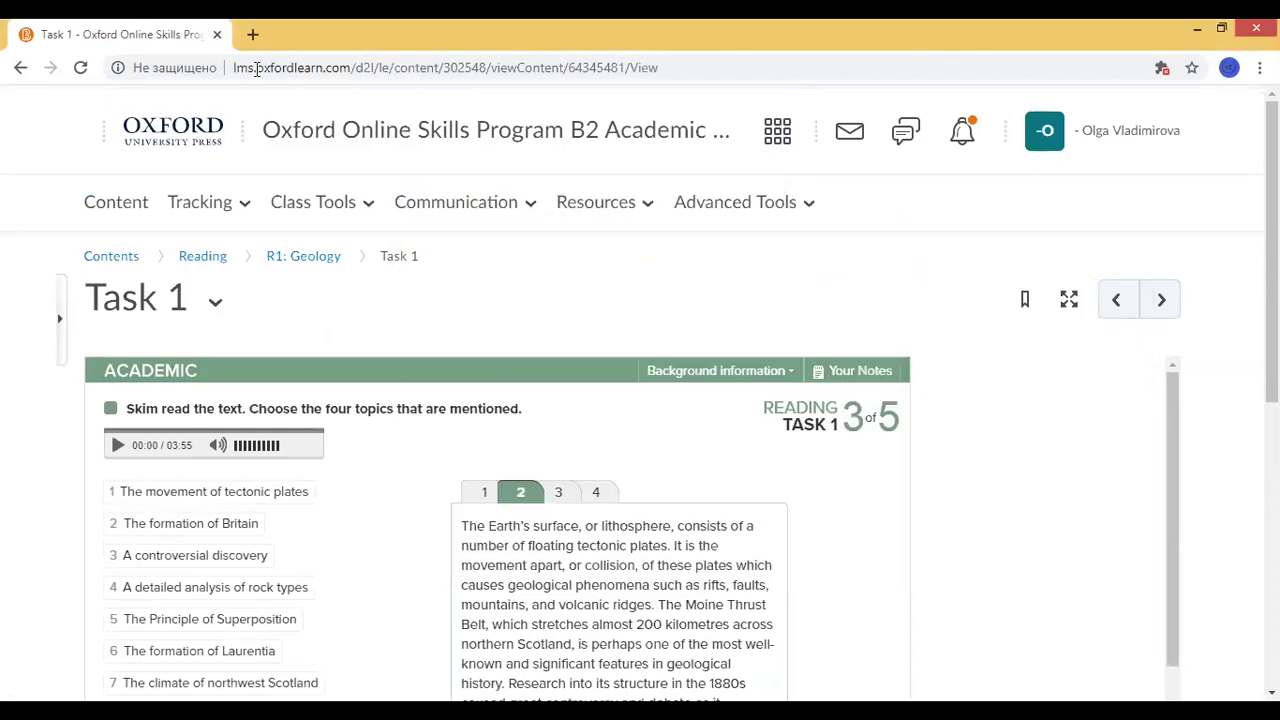
Search Google for "oxfordlearn" and open the Oxford Learn sign-in page from the results.
{"action": "left_click", "coordinate": [275, 68]}
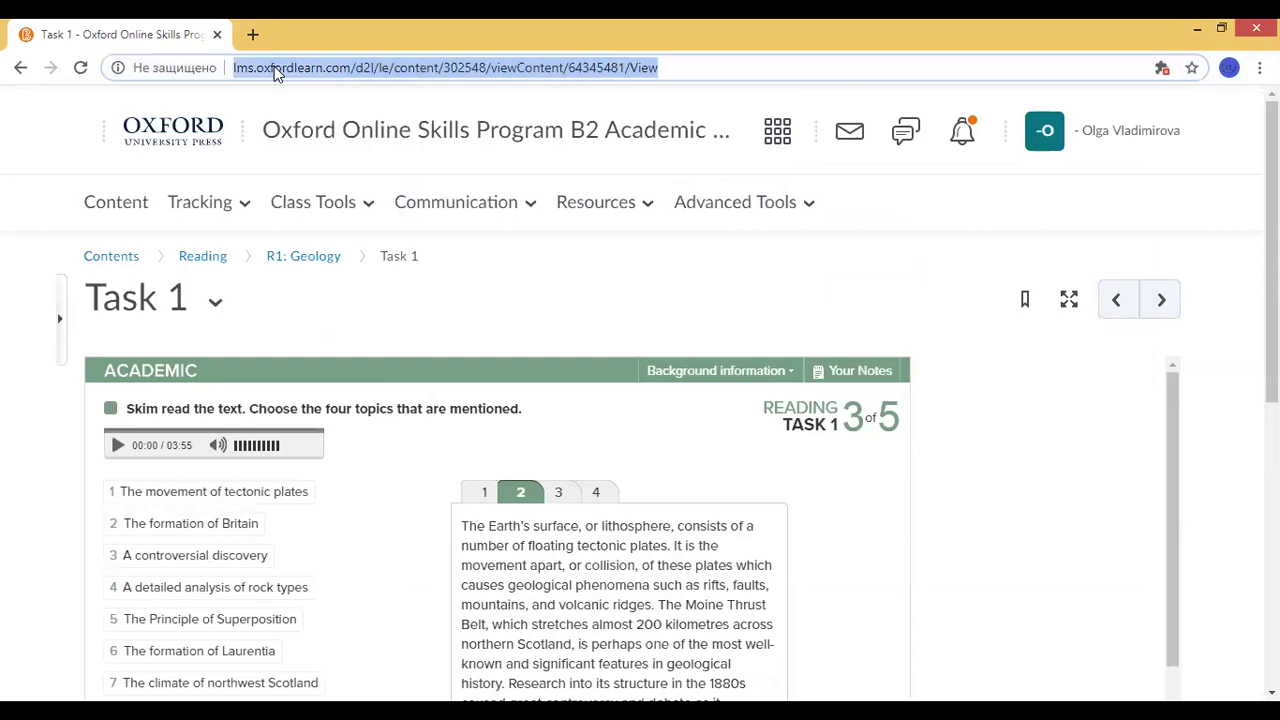
{"action": "type", "text": "oxfordlearn"}
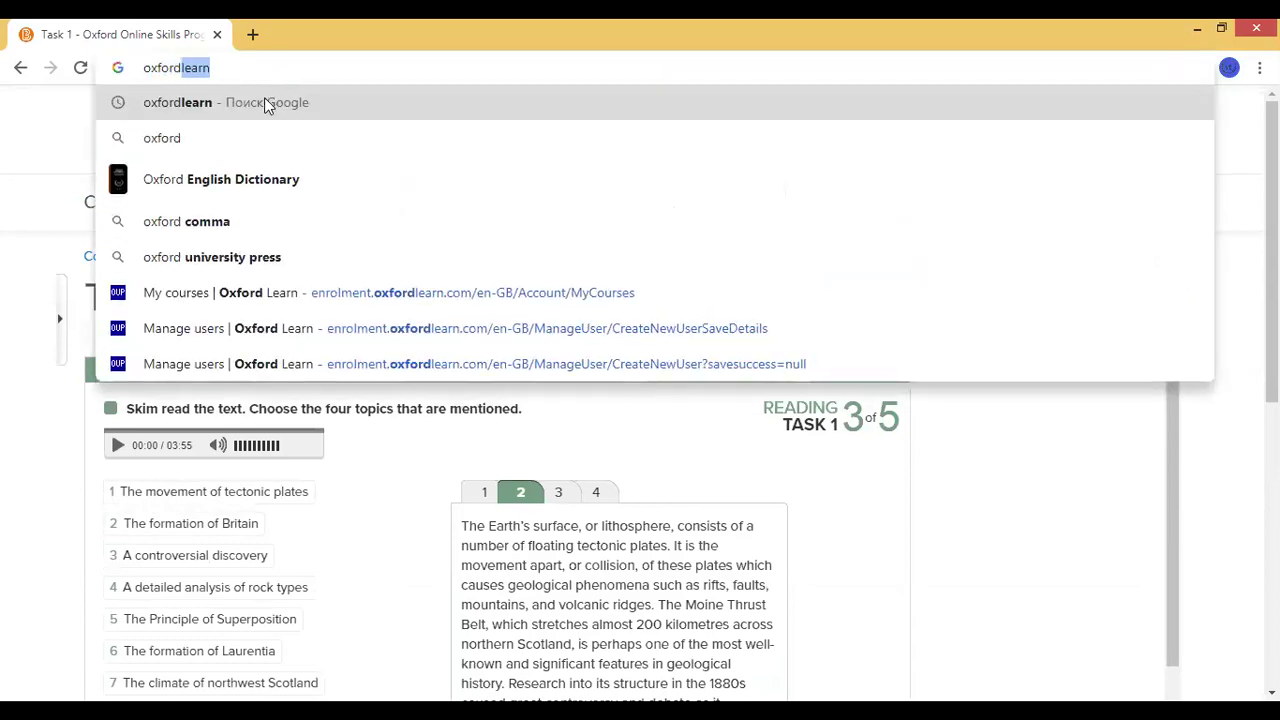
{"action": "left_click", "coordinate": [265, 101]}
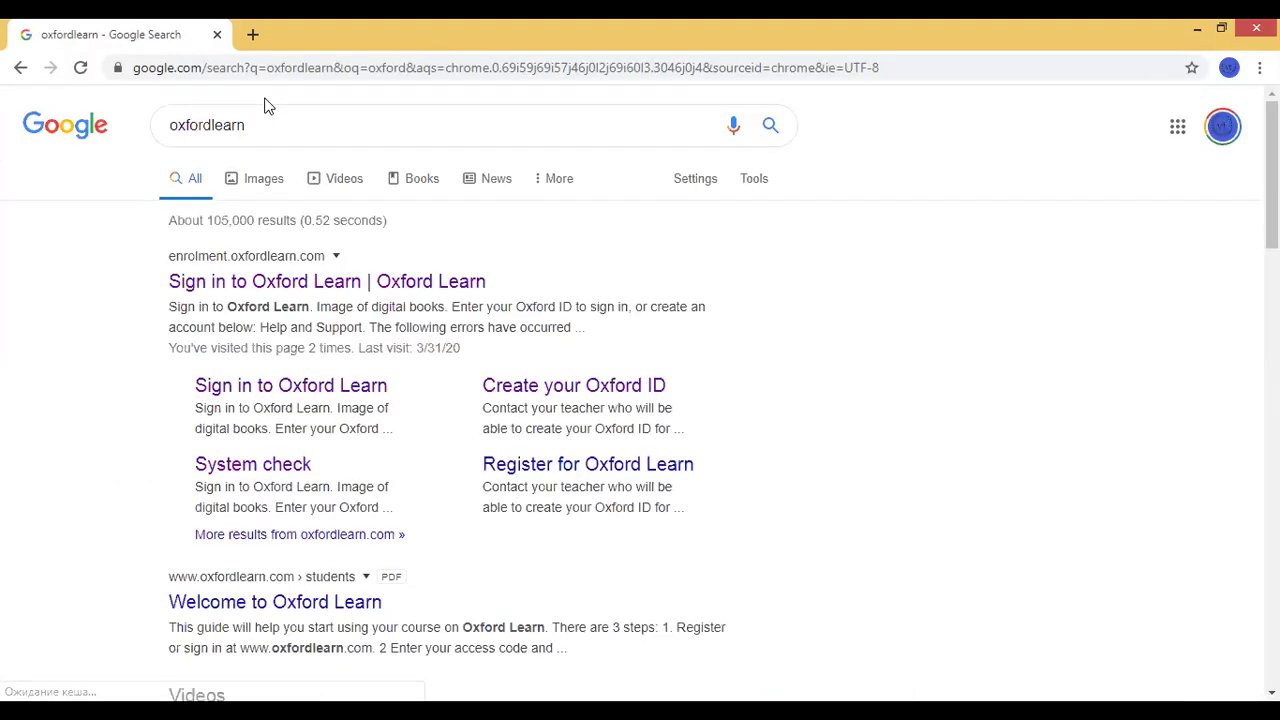
{"action": "left_click", "coordinate": [330, 288]}
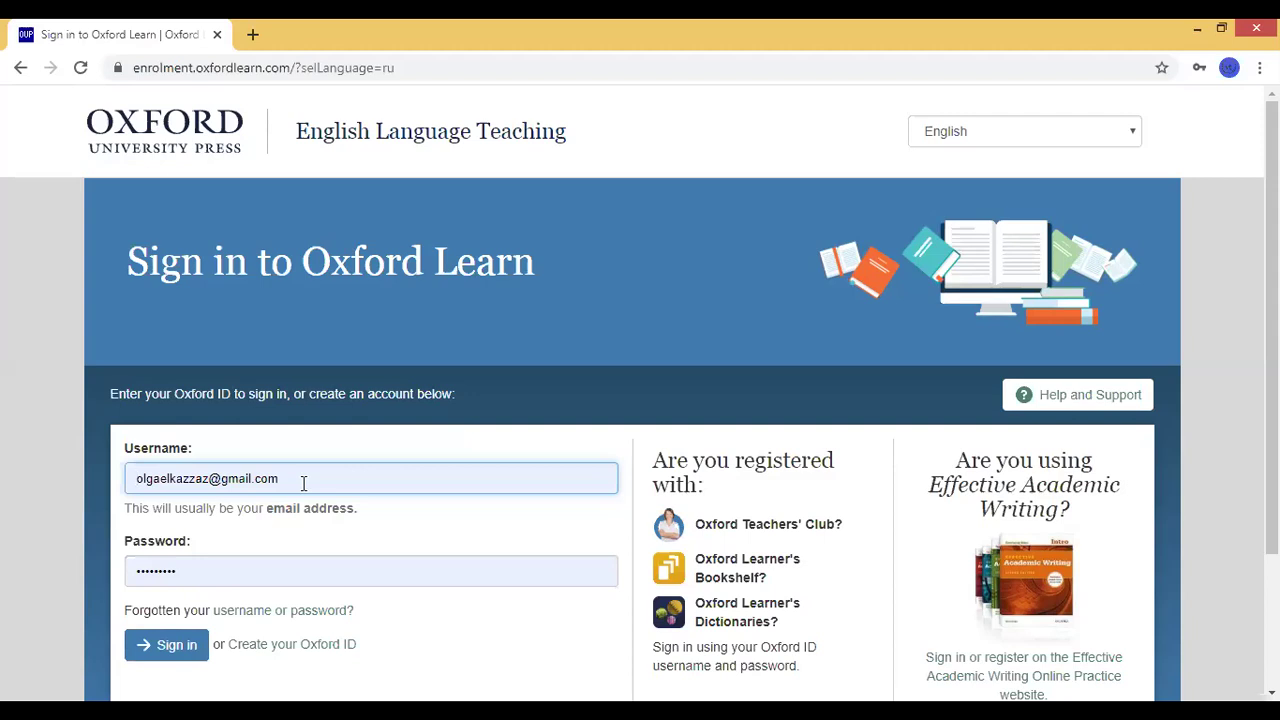
Sign in with the prefilled account and open the GOLD class's Oxford Online Skills Program B2 Academic Bundle 1 Reading & Writing course.
{"action": "left_click", "coordinate": [173, 647]}
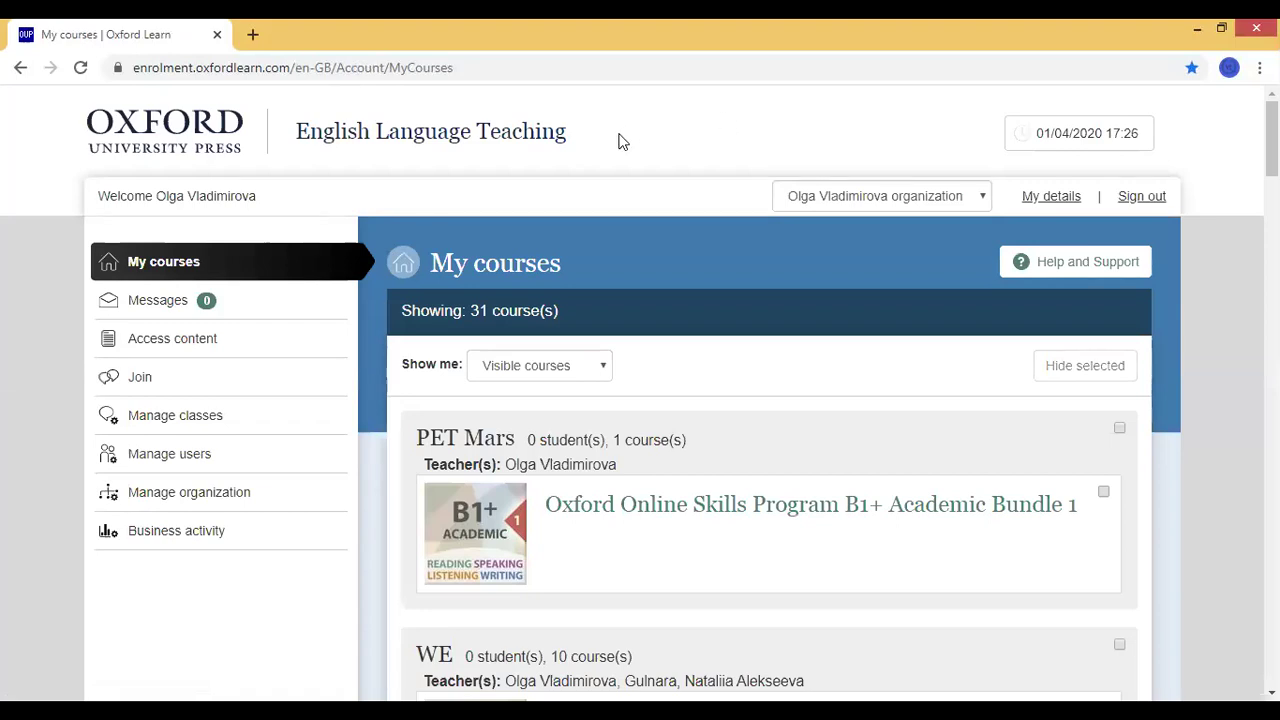
{"action": "scroll", "coordinate": [620, 142], "scroll_direction": "down", "scroll_amount": 12}
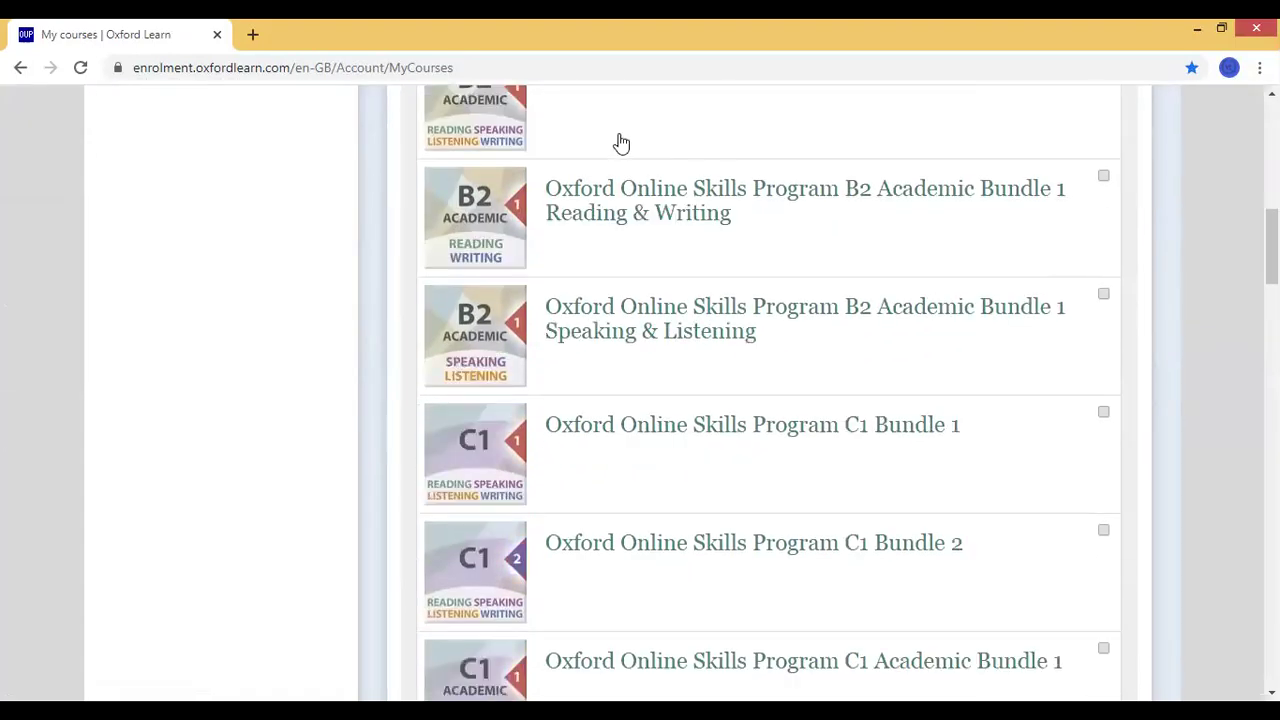
{"action": "scroll", "coordinate": [620, 142], "scroll_direction": "down", "scroll_amount": 7}
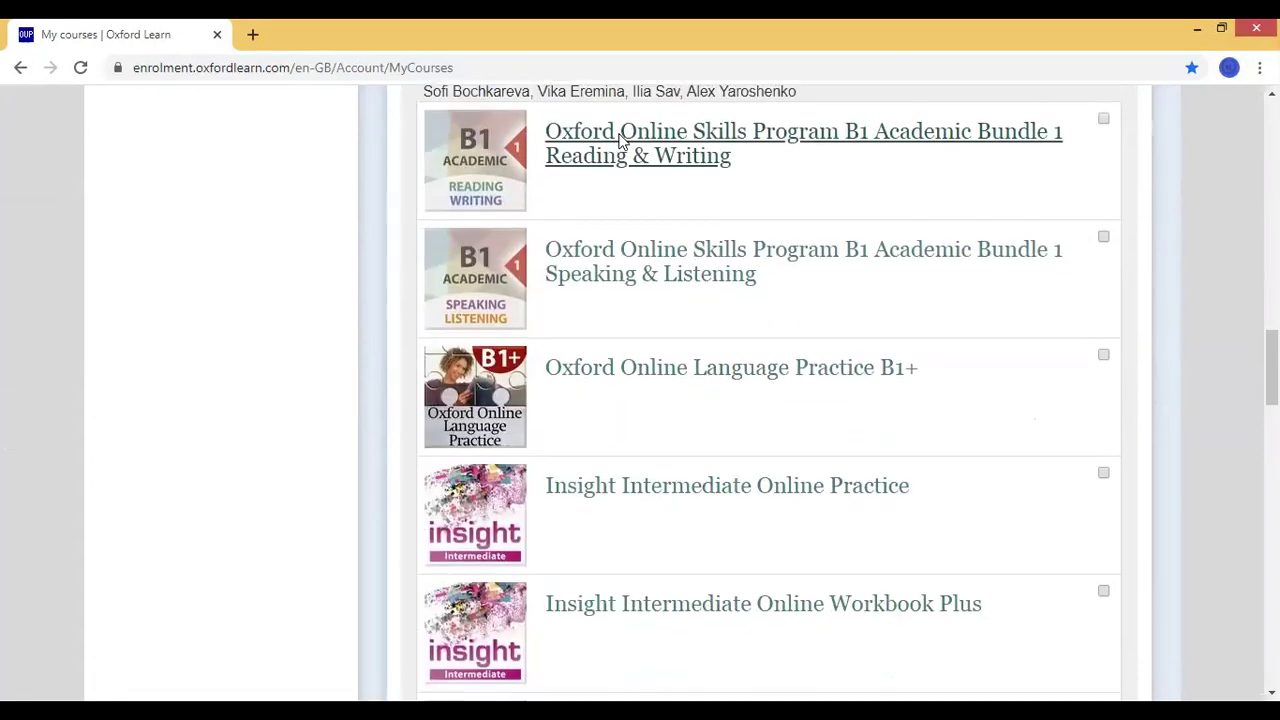
{"action": "scroll", "coordinate": [620, 142], "scroll_direction": "down", "scroll_amount": 9}
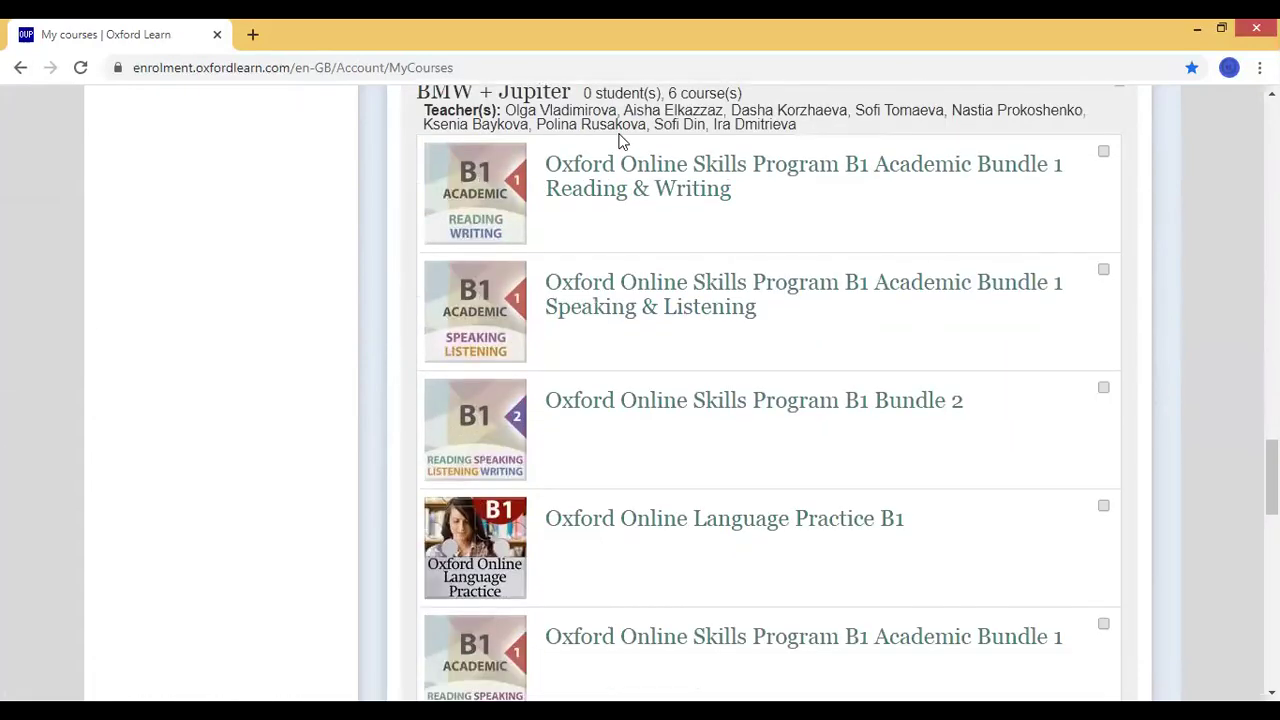
{"action": "scroll", "coordinate": [620, 142], "scroll_direction": "down", "scroll_amount": 9}
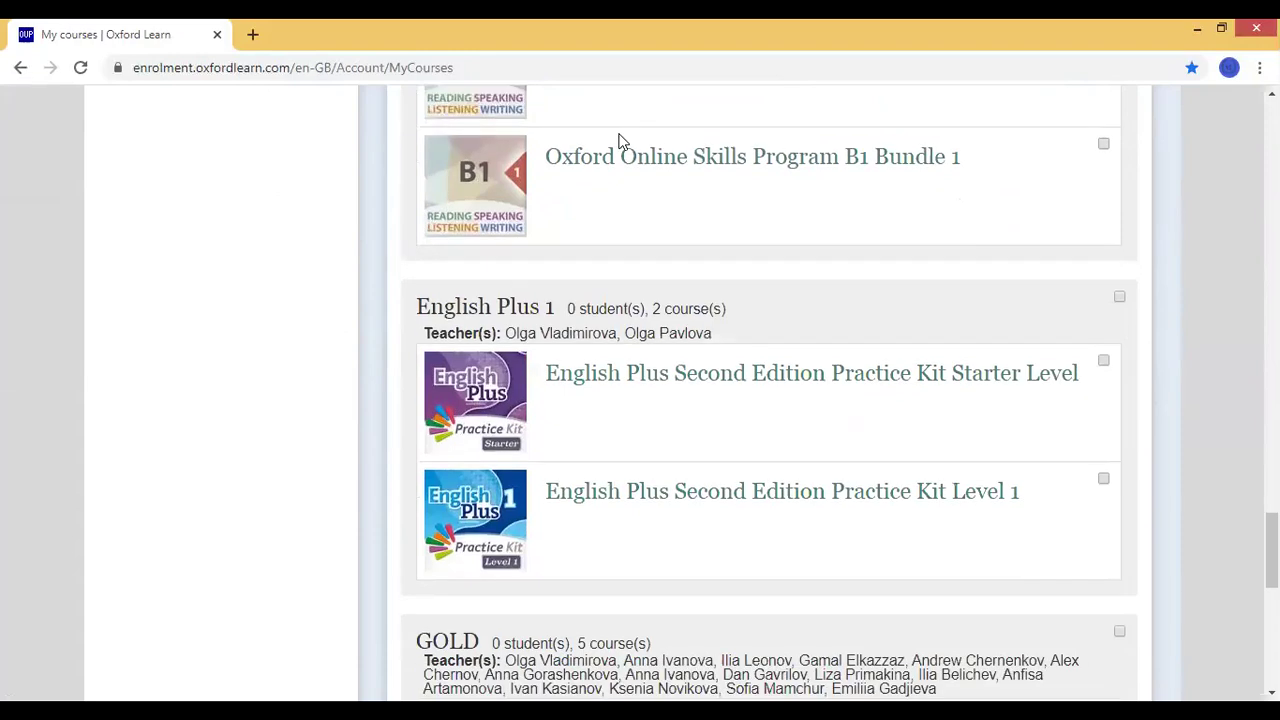
{"action": "scroll", "coordinate": [620, 142], "scroll_direction": "down", "scroll_amount": 2}
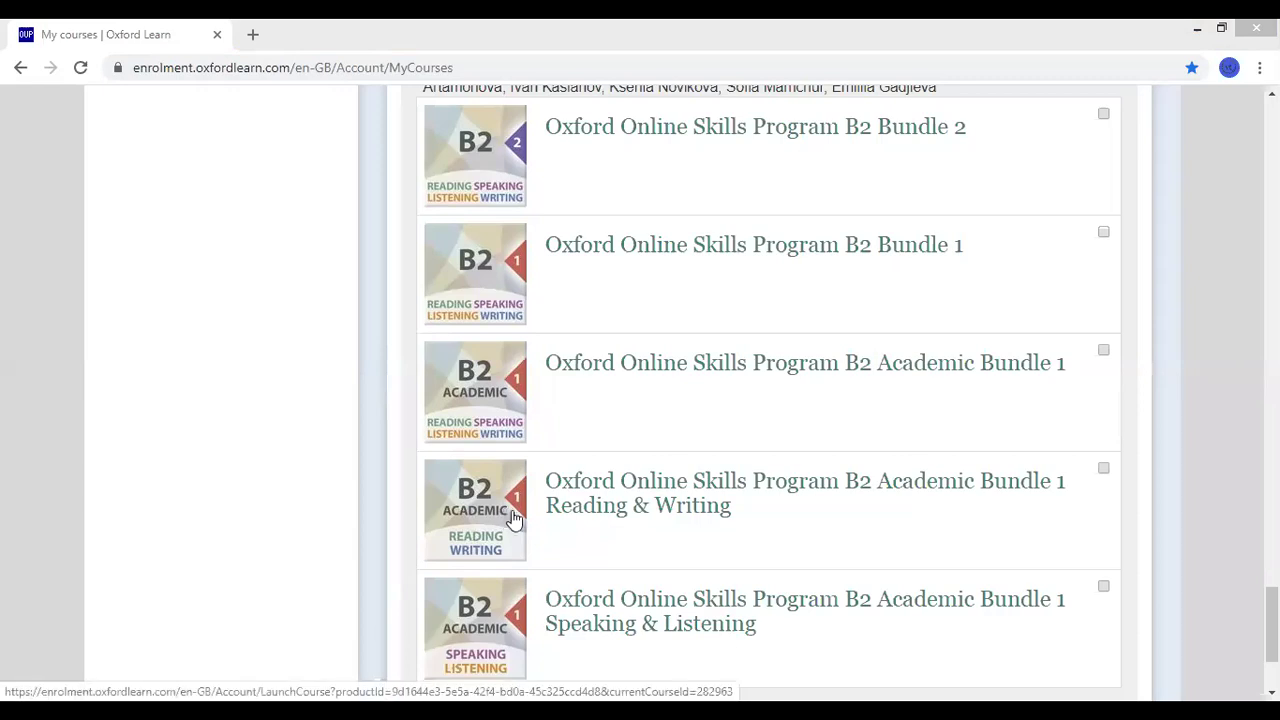
{"action": "left_click", "coordinate": [601, 509]}
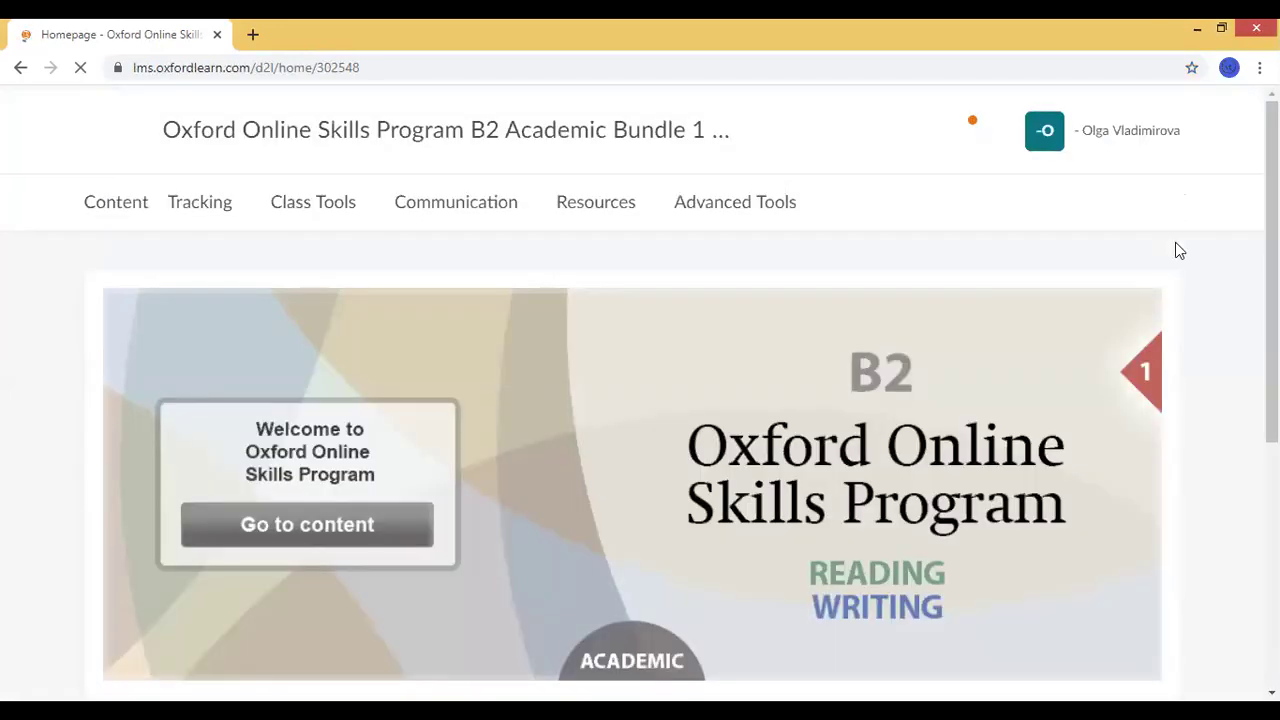
Enter the course content and show the activities of the R1: Geology unit alongside the module list.
{"action": "left_click", "coordinate": [349, 528]}
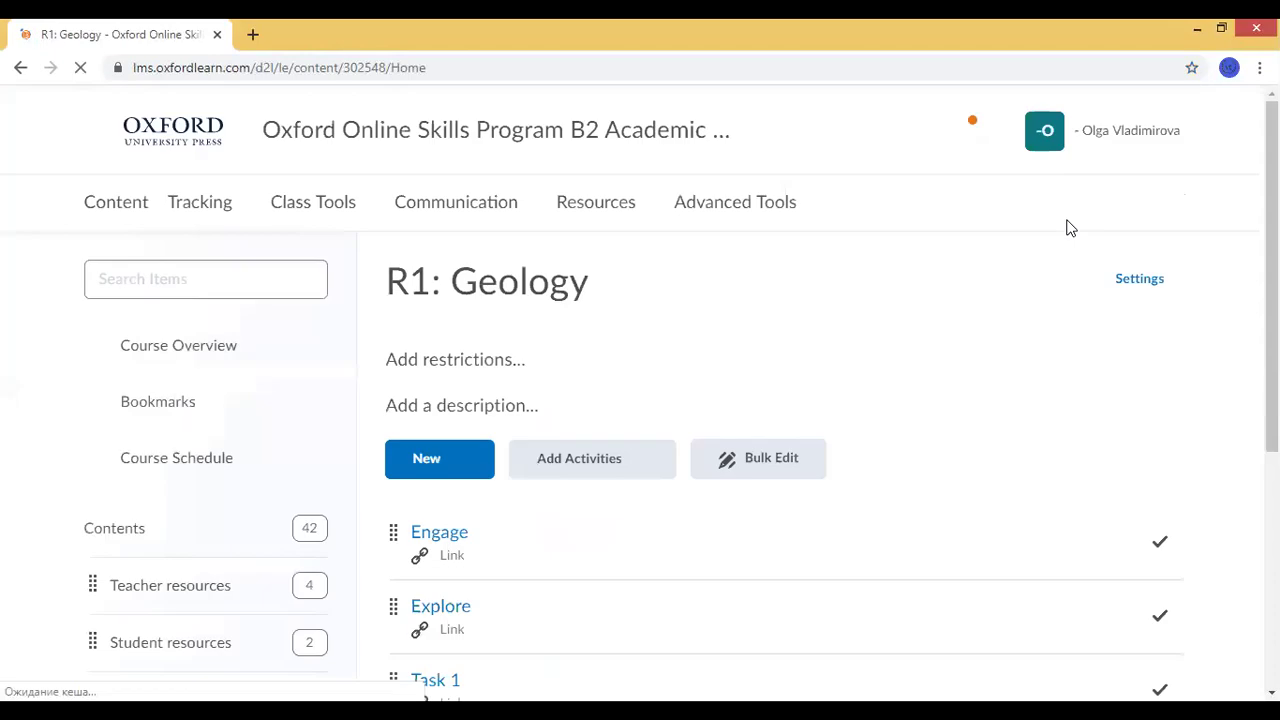
{"action": "scroll", "coordinate": [967, 312], "scroll_direction": "down", "scroll_amount": 3}
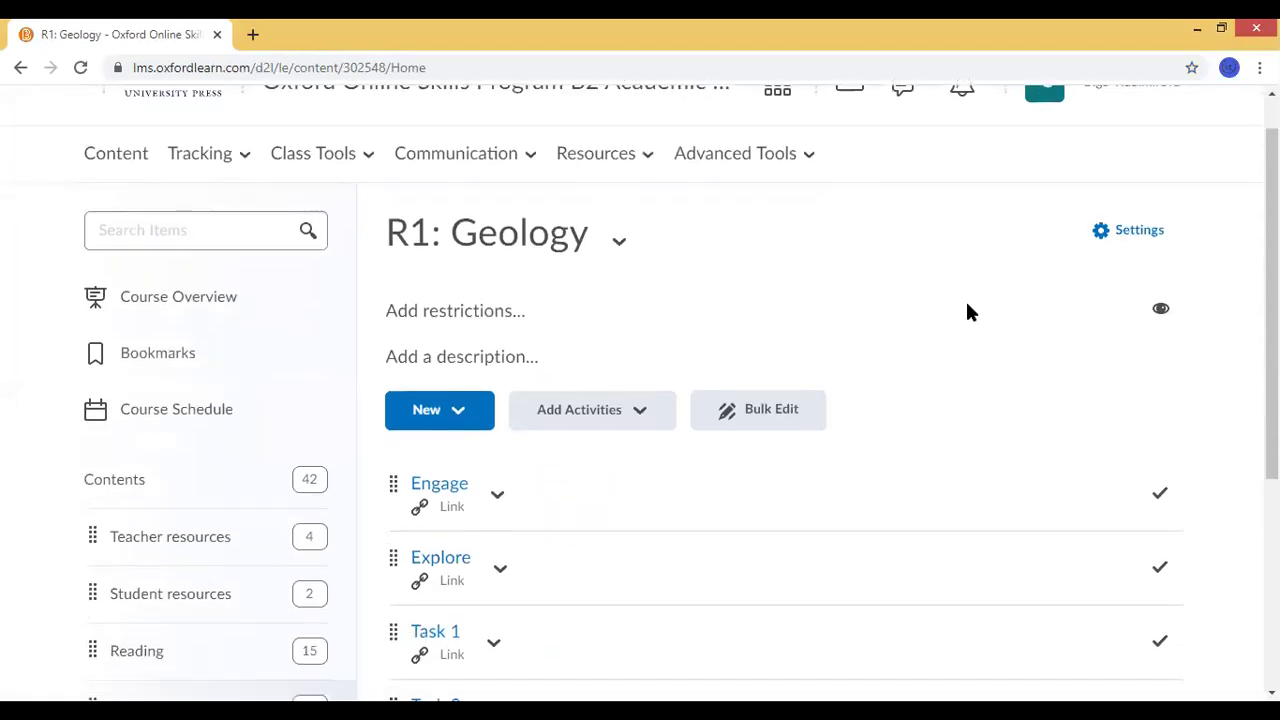
{"action": "scroll", "coordinate": [967, 312], "scroll_direction": "down", "scroll_amount": 1}
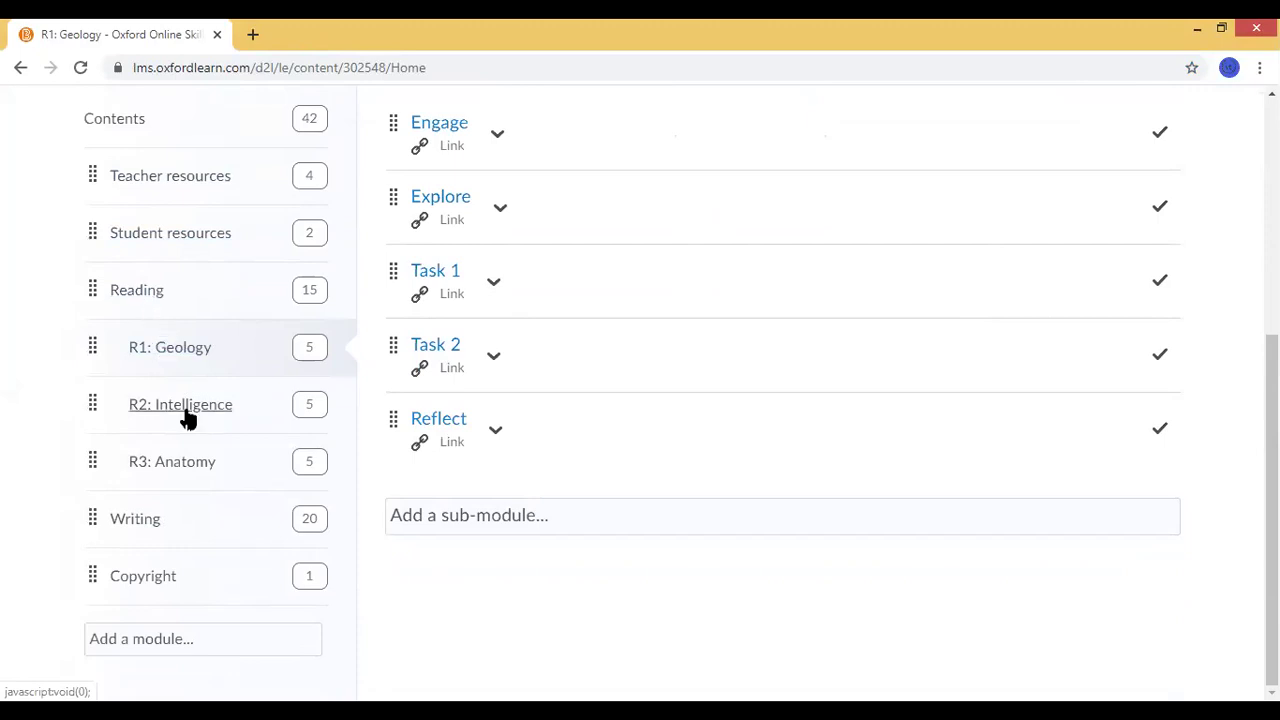
Look through the Writing and Reading modules in turn to compare their units and activities, finishing on the Reading module.
{"action": "left_click", "coordinate": [138, 520]}
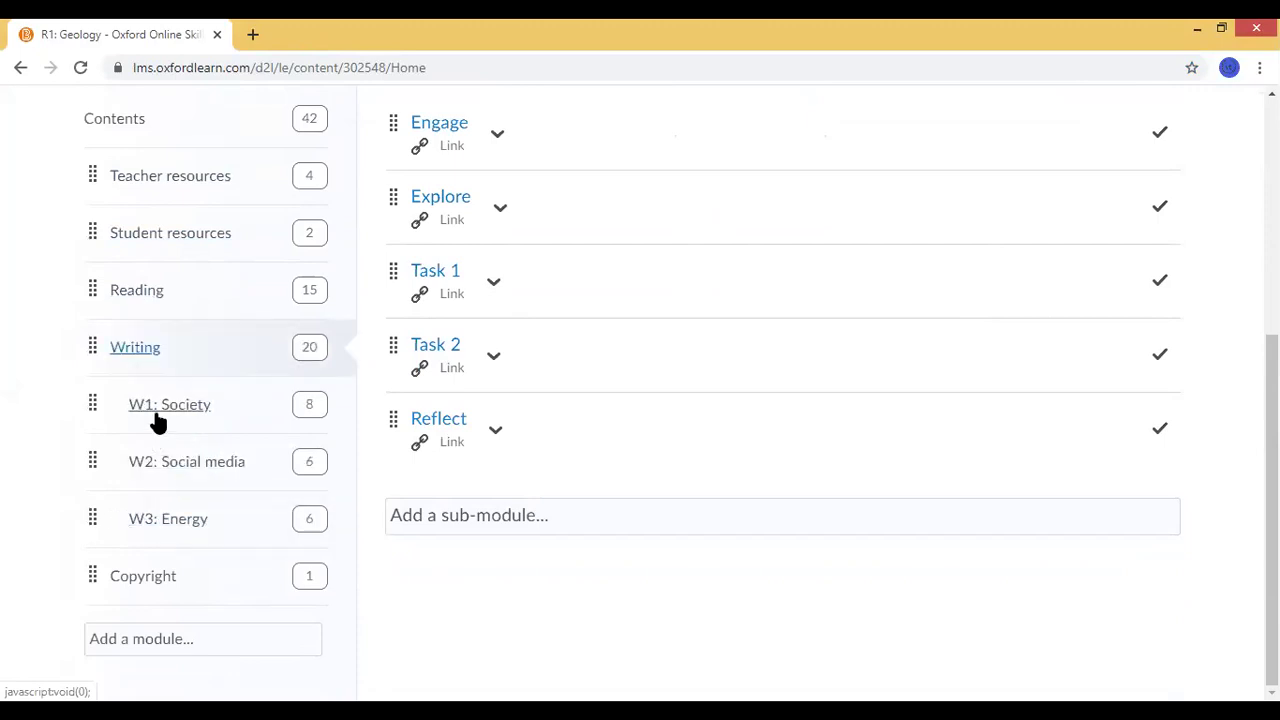
{"action": "left_click", "coordinate": [143, 293]}
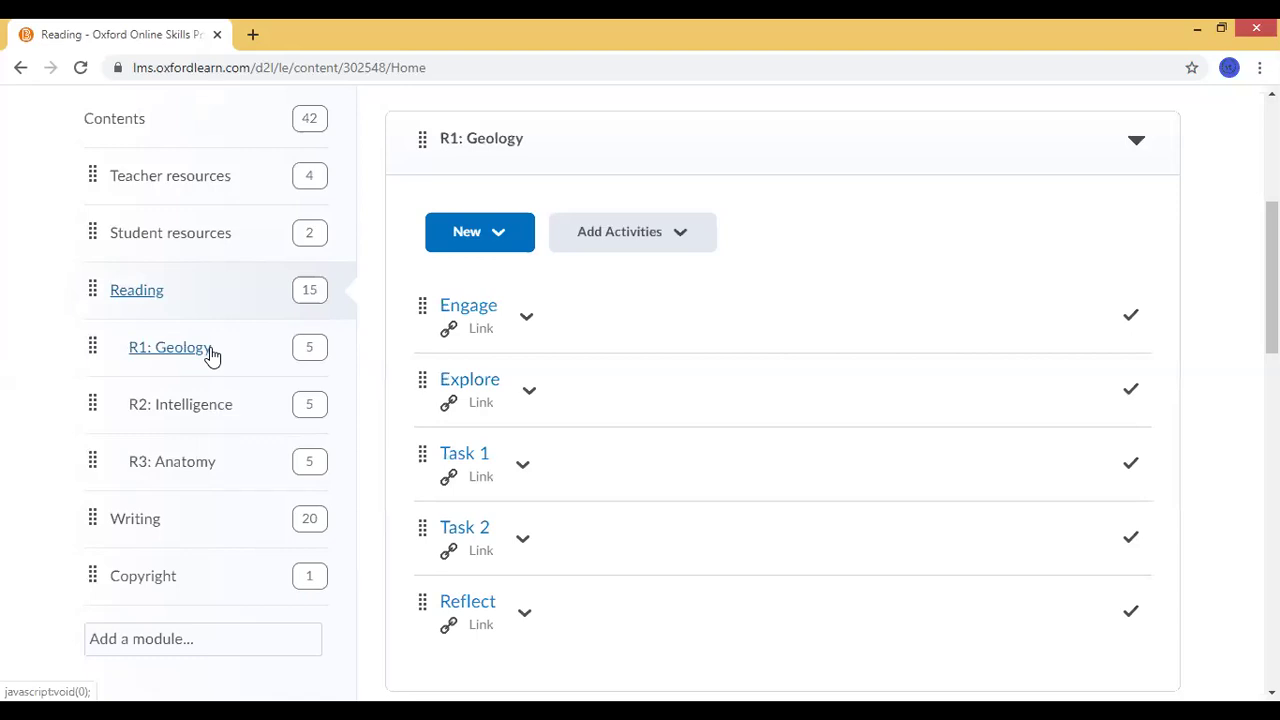
{"action": "left_click", "coordinate": [157, 522]}
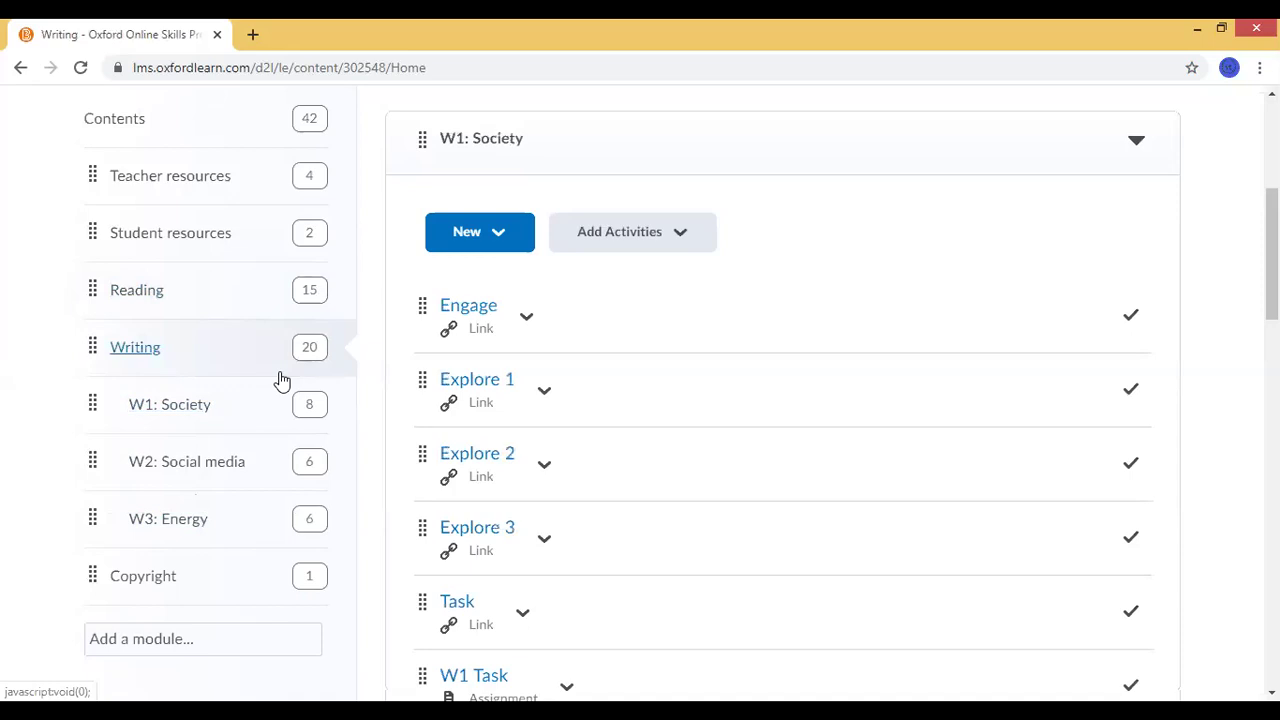
{"action": "left_click", "coordinate": [228, 293]}
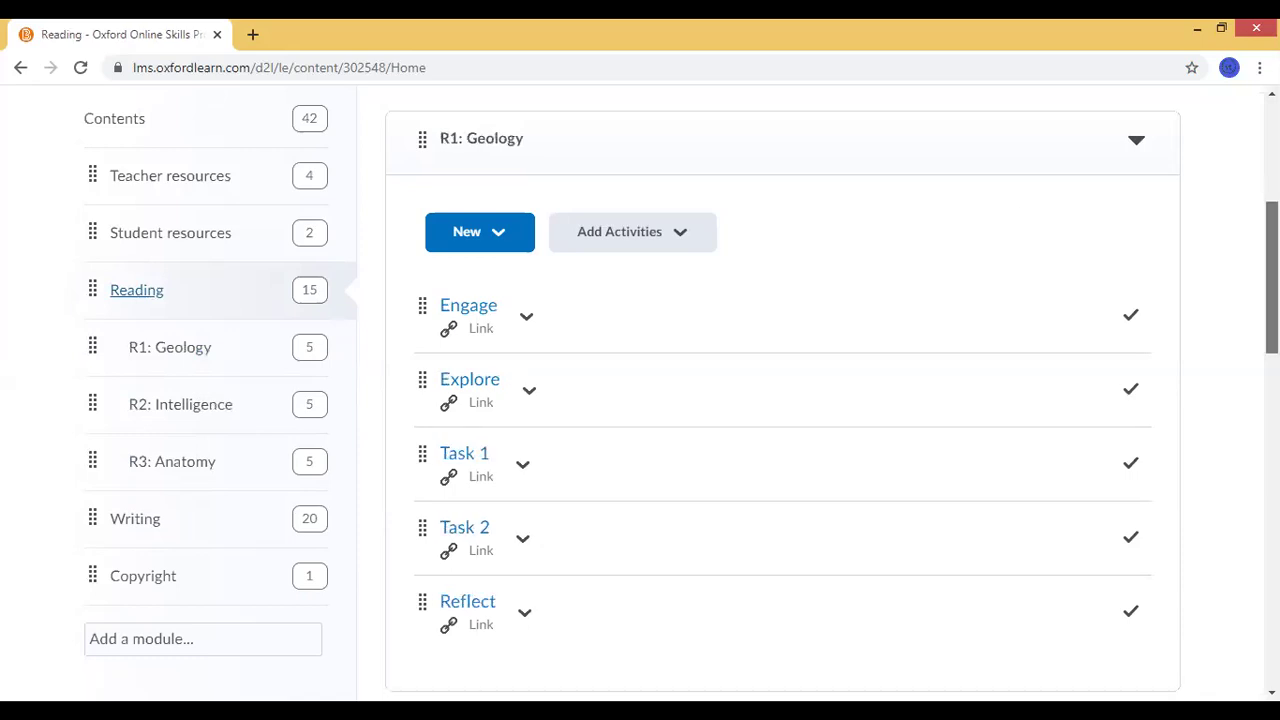
{"action": "scroll", "coordinate": [640, 400], "scroll_direction": "up", "scroll_amount": 1}
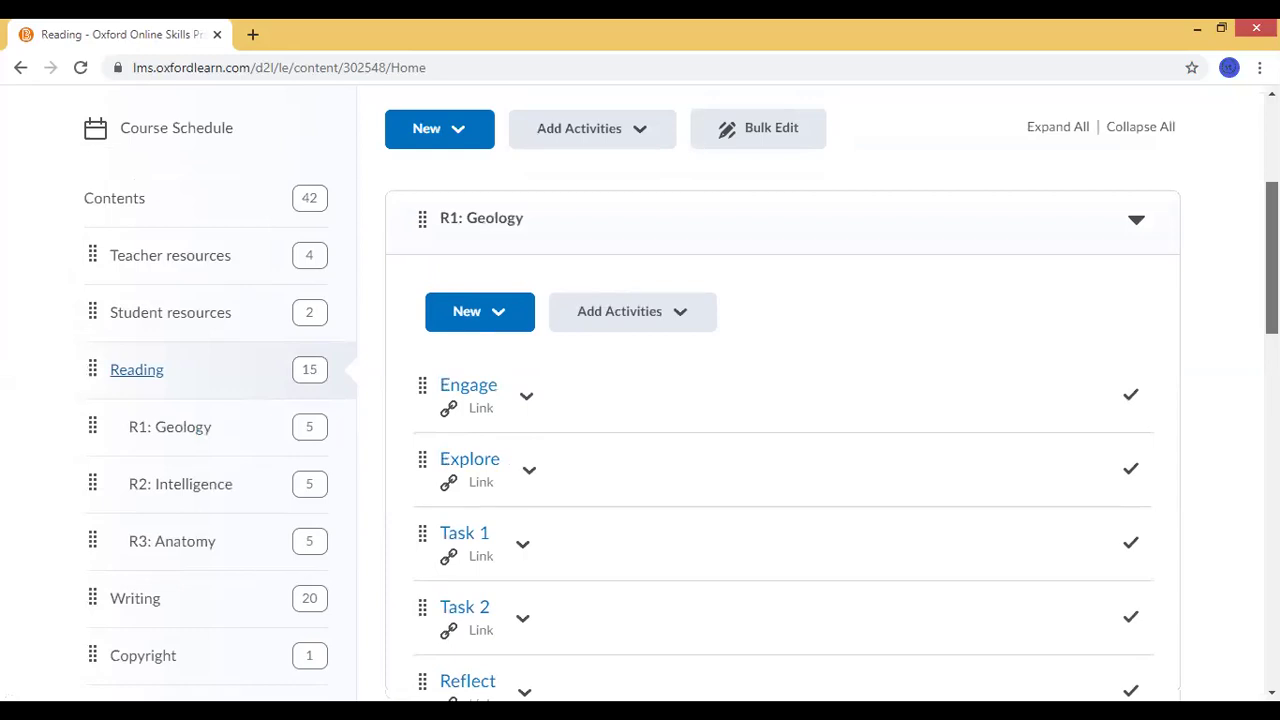
{"action": "scroll", "coordinate": [640, 400], "scroll_direction": "up", "scroll_amount": 2}
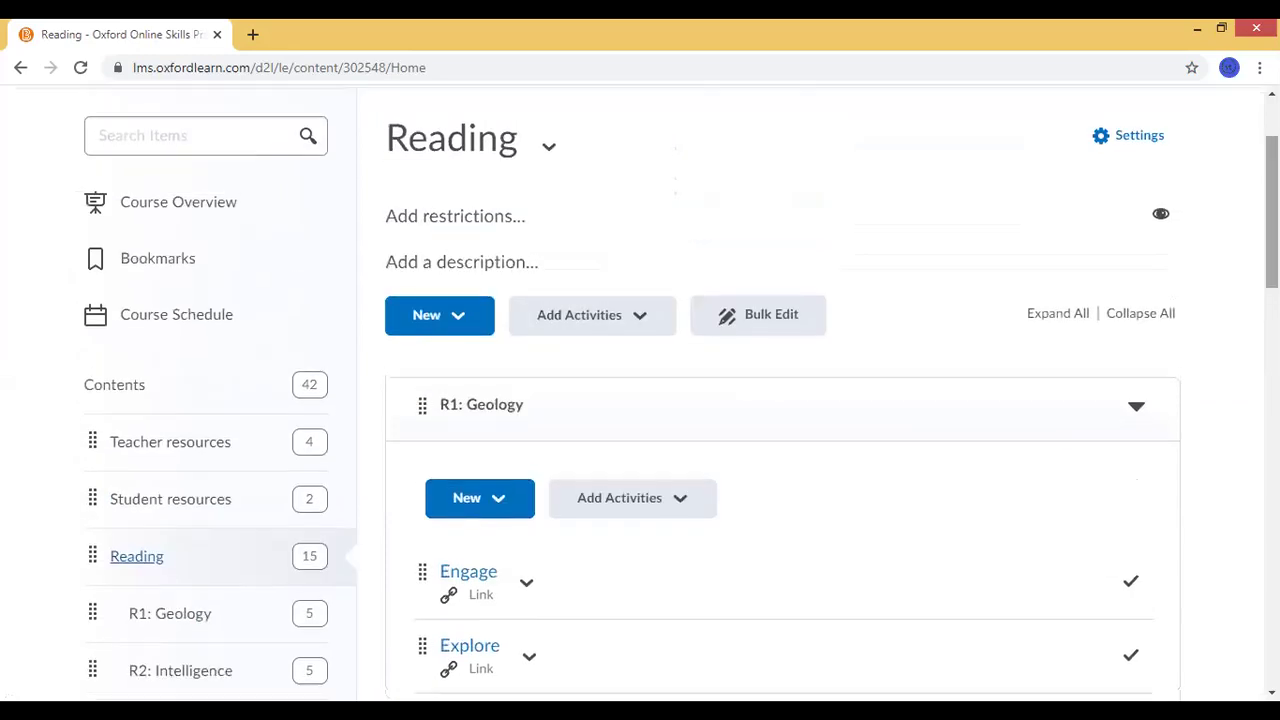